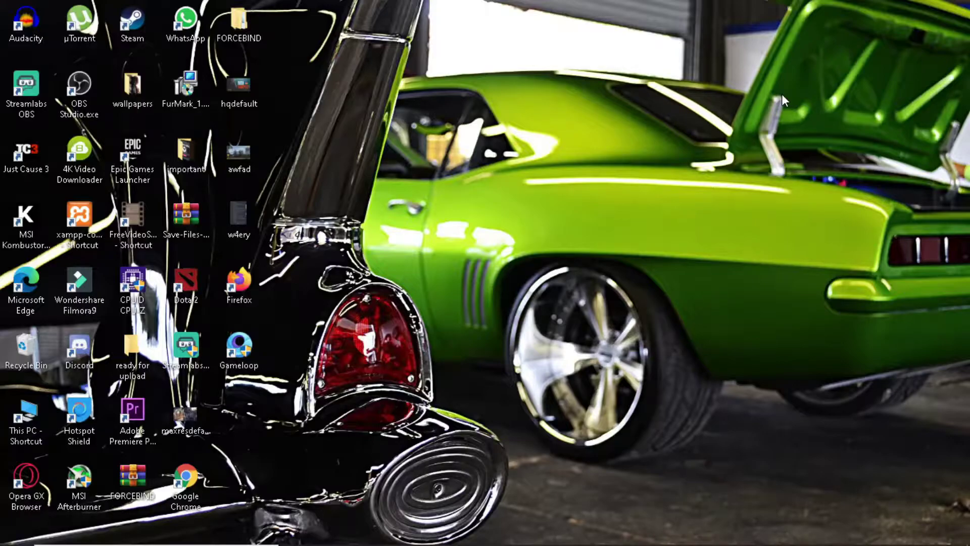
# Open the Downloads folder and look through the GameLoop installer files, then minimise the folder window.
pyautogui.doubleClick(26, 419)
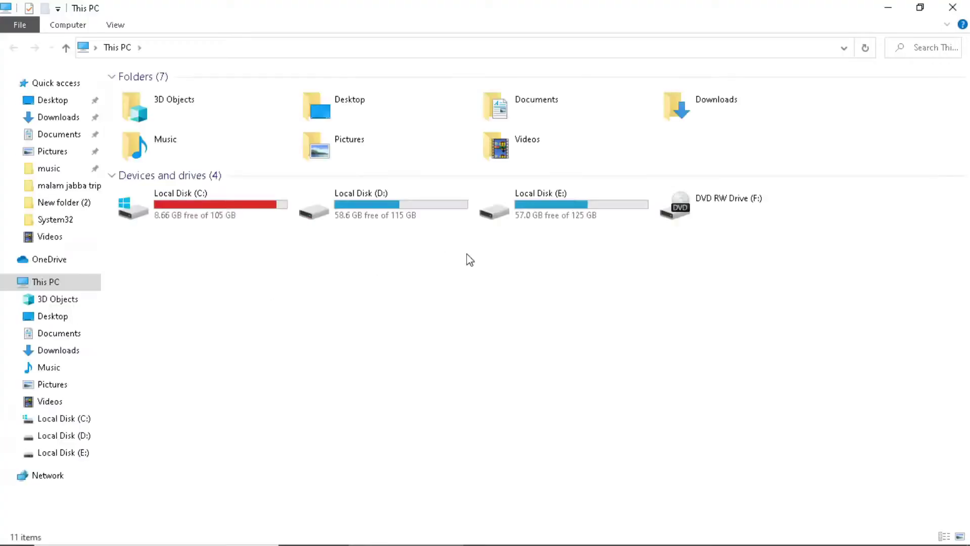
pyautogui.click(57, 121)
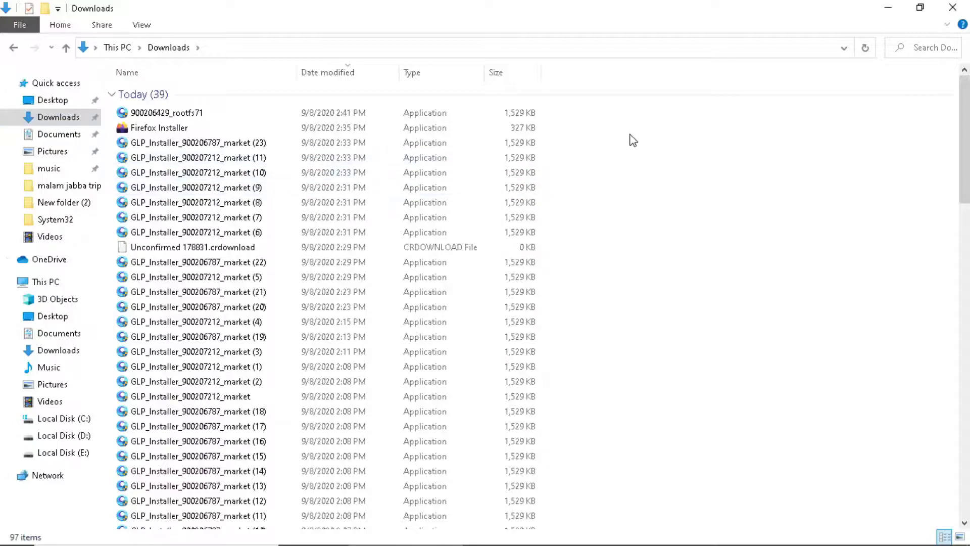
pyautogui.scroll(-1, 529, 147)
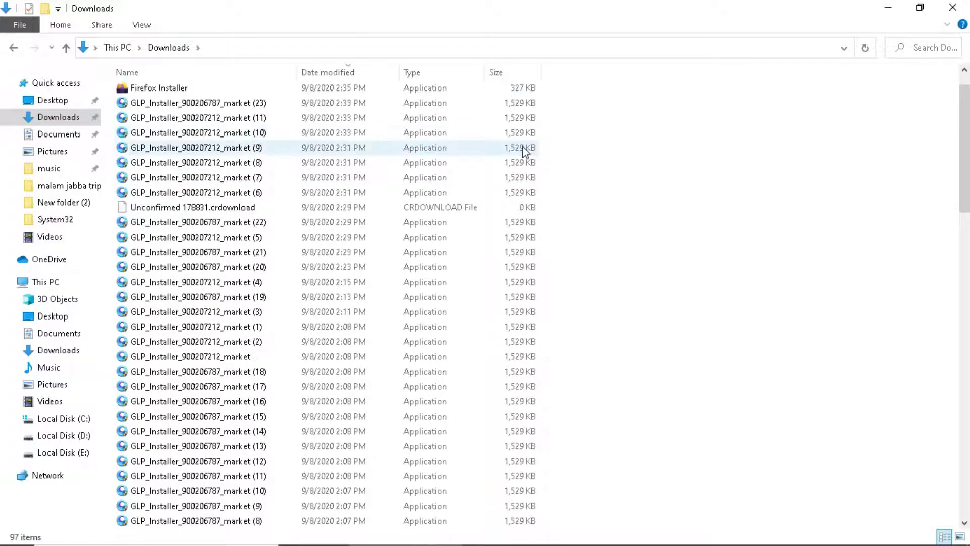
pyautogui.scroll(-4, 525, 150)
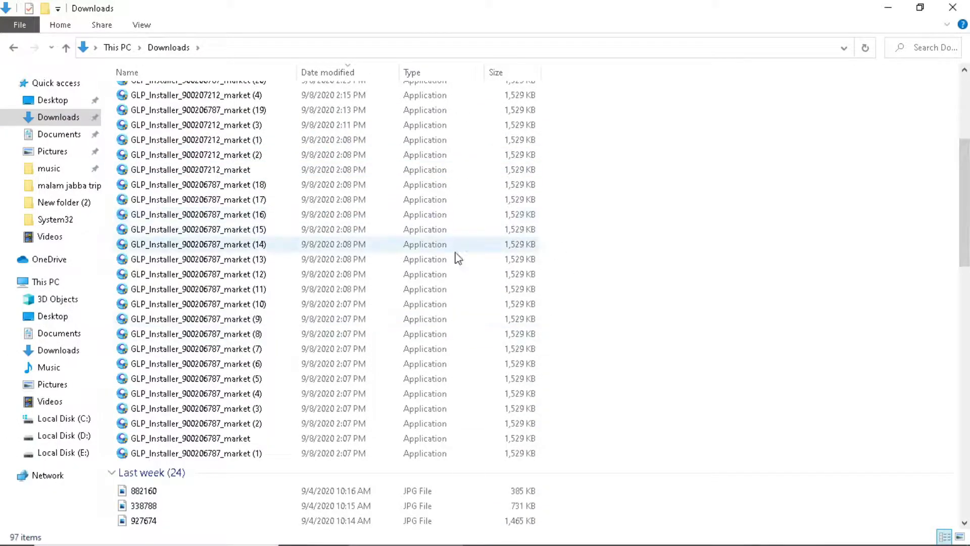
pyautogui.scroll(5, 416, 286)
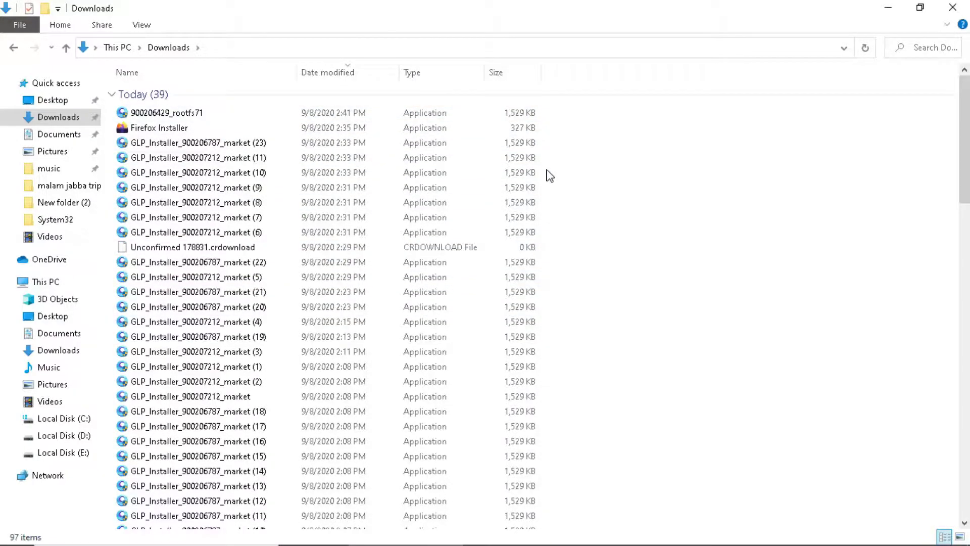
pyautogui.scroll(-2, 558, 273)
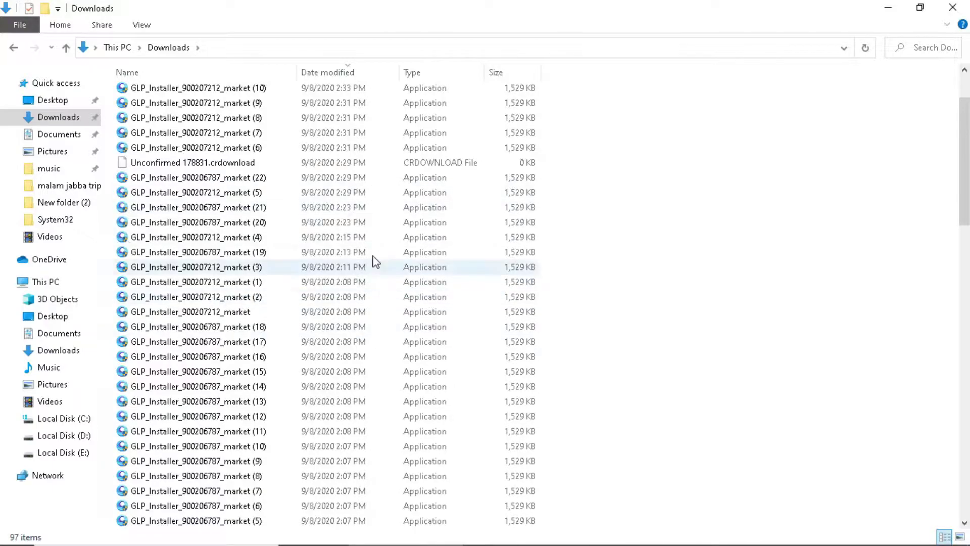
pyautogui.scroll(-2, 561, 229)
pyautogui.scroll(2, 389, 273)
pyautogui.scroll(1, 389, 274)
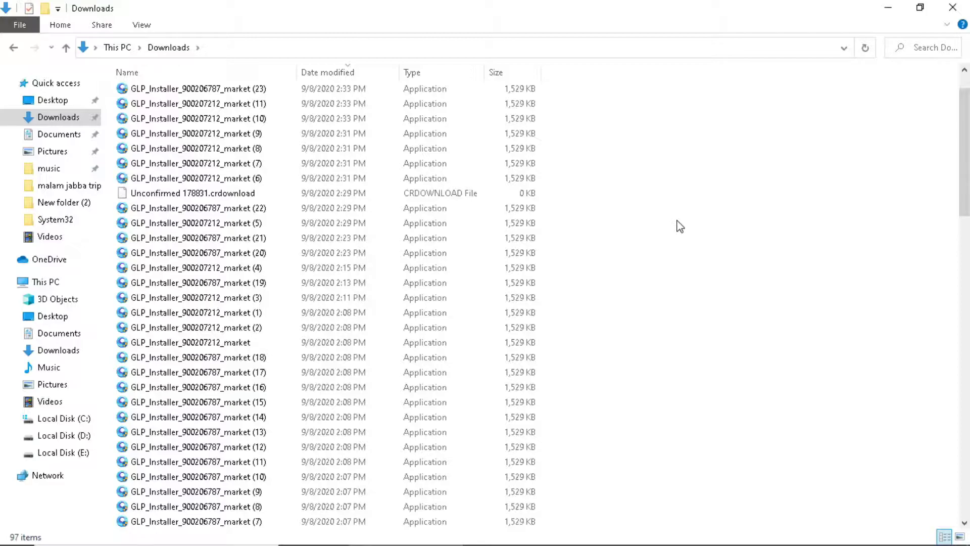
pyautogui.scroll(2, 621, 283)
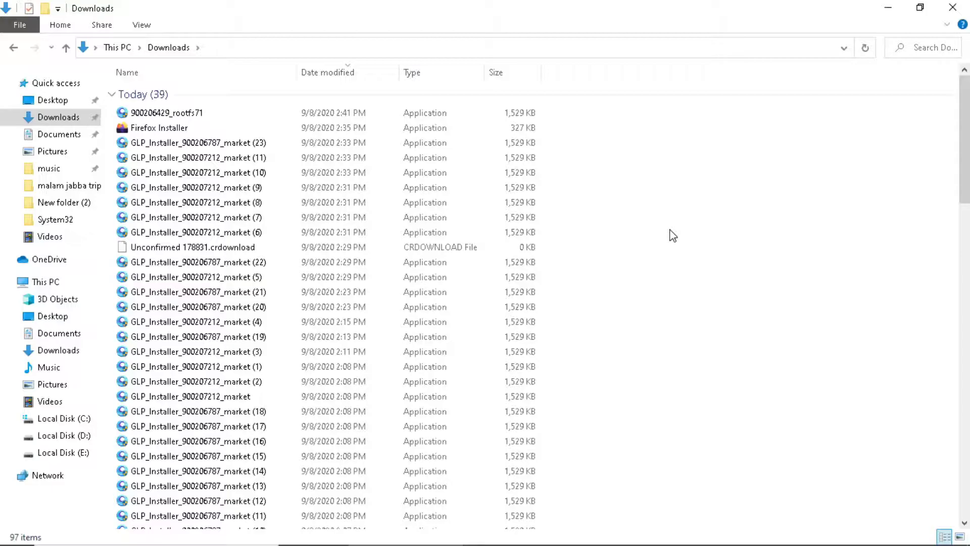
pyautogui.click(888, 7)
pyautogui.rightClick(558, 79)
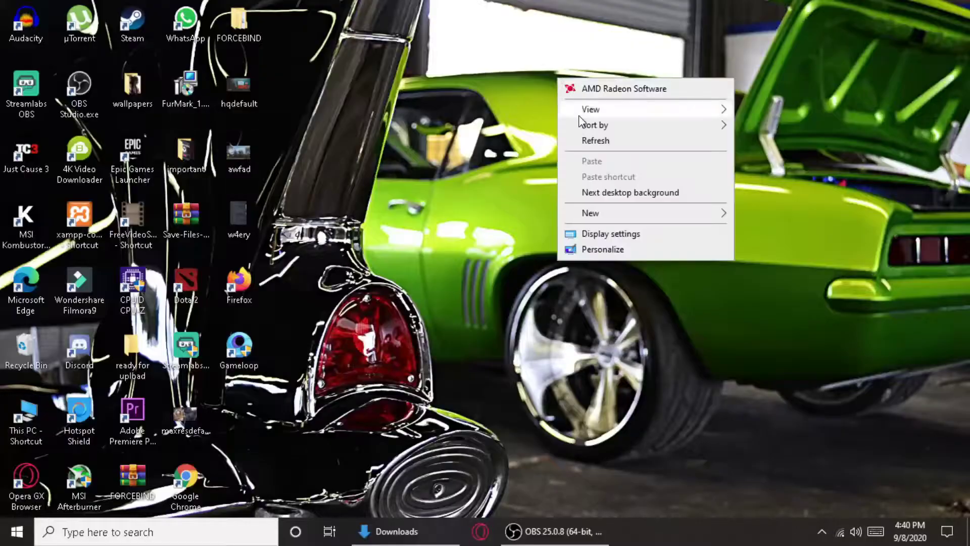
pyautogui.click(594, 141)
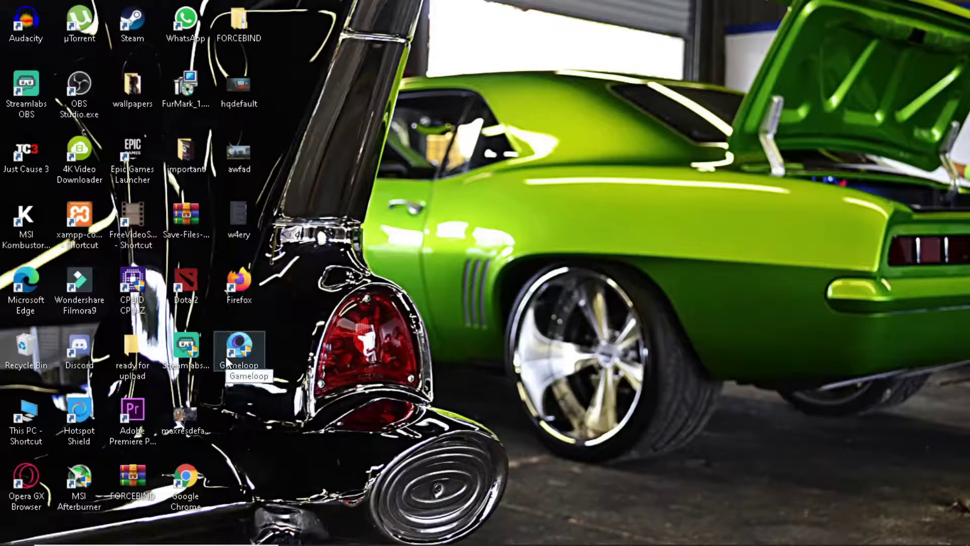
pyautogui.rightClick(357, 299)
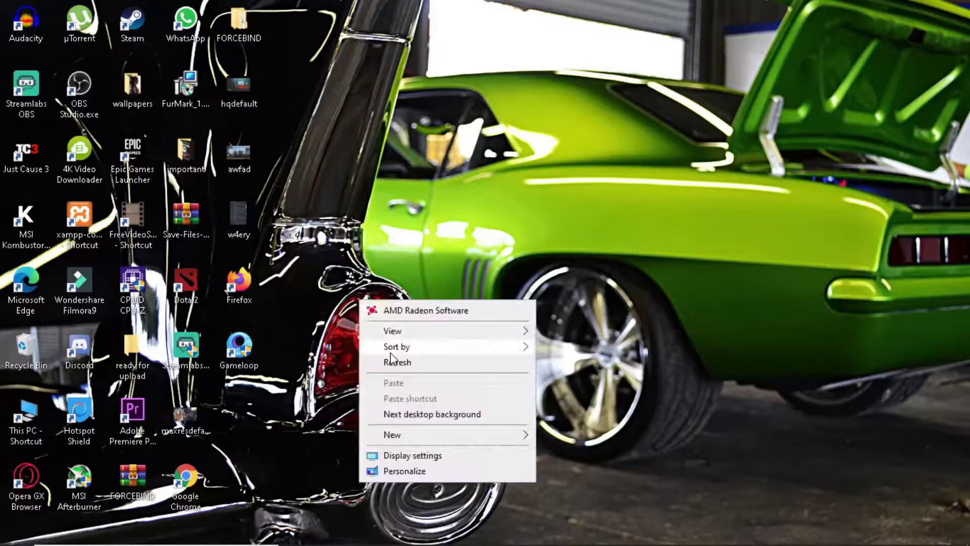
pyautogui.click(385, 359)
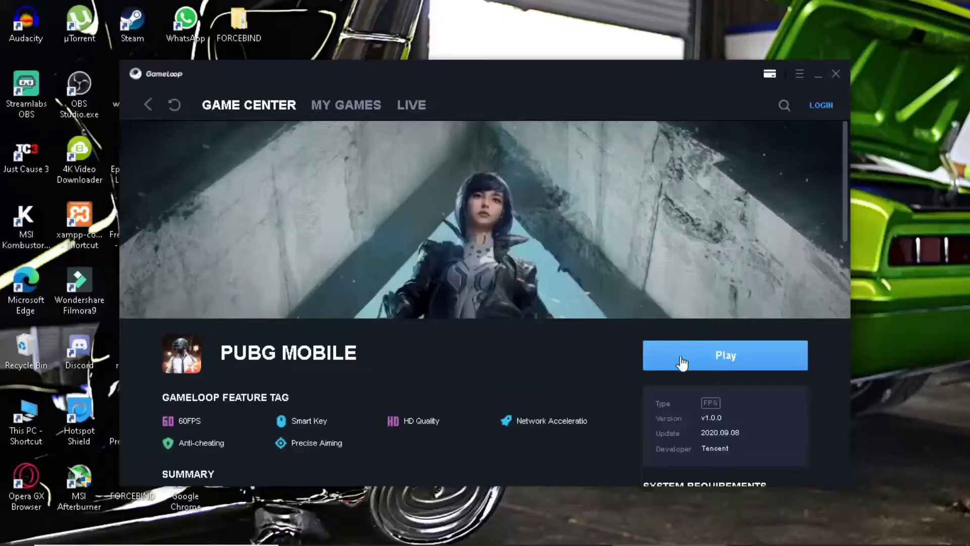
pyautogui.rightClick(561, 48)
pyautogui.click(602, 106)
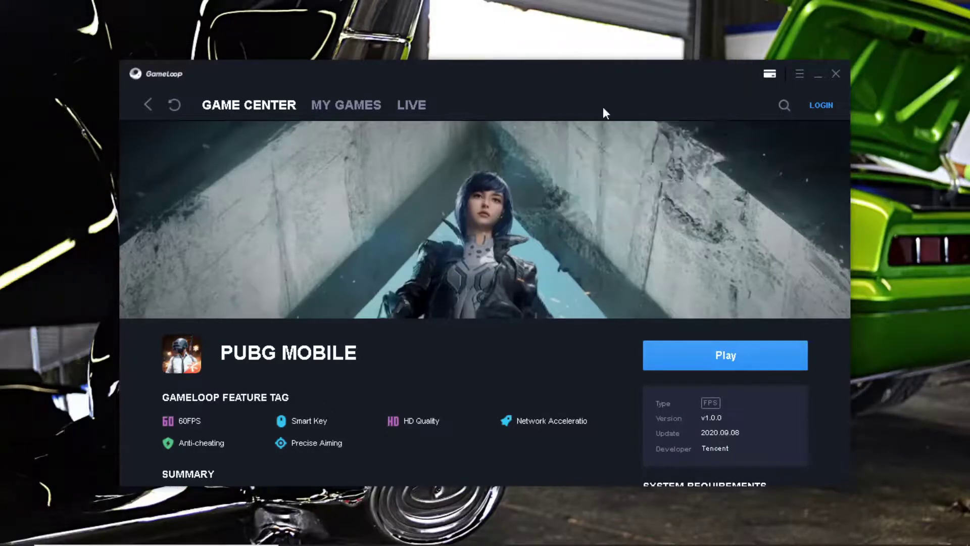
# Start PUBG MOBILE in GameLoop and open the emulator's Setting Center while the engine loads.
pyautogui.click(686, 364)
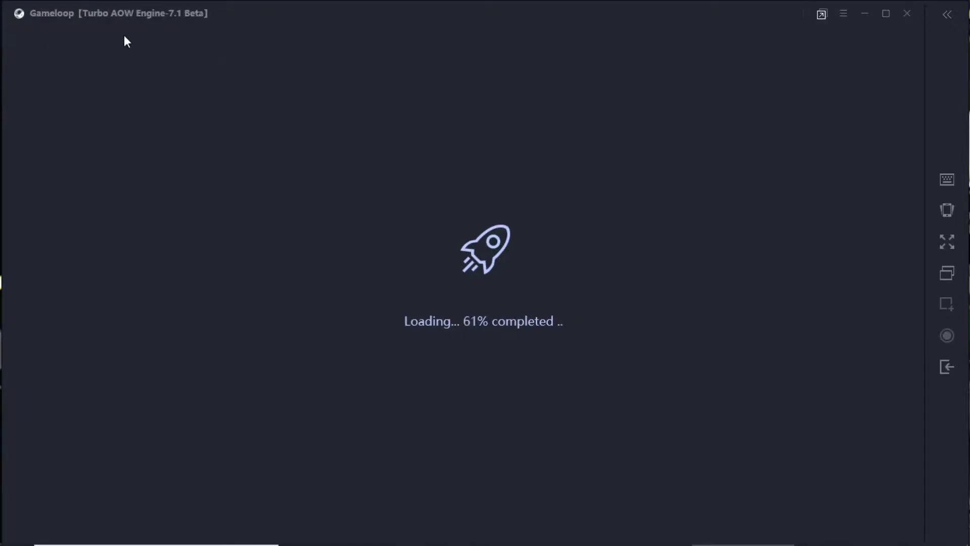
pyautogui.click(848, 23)
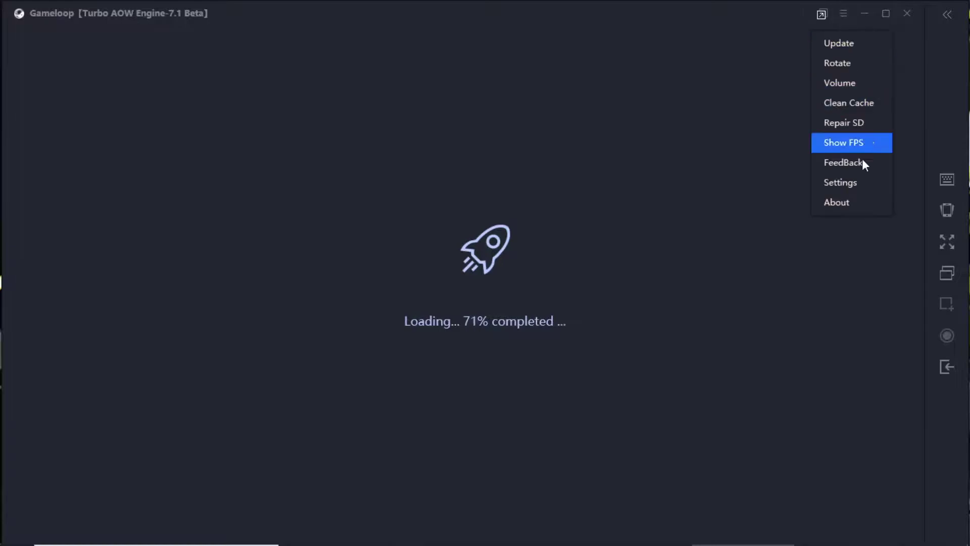
pyautogui.click(853, 190)
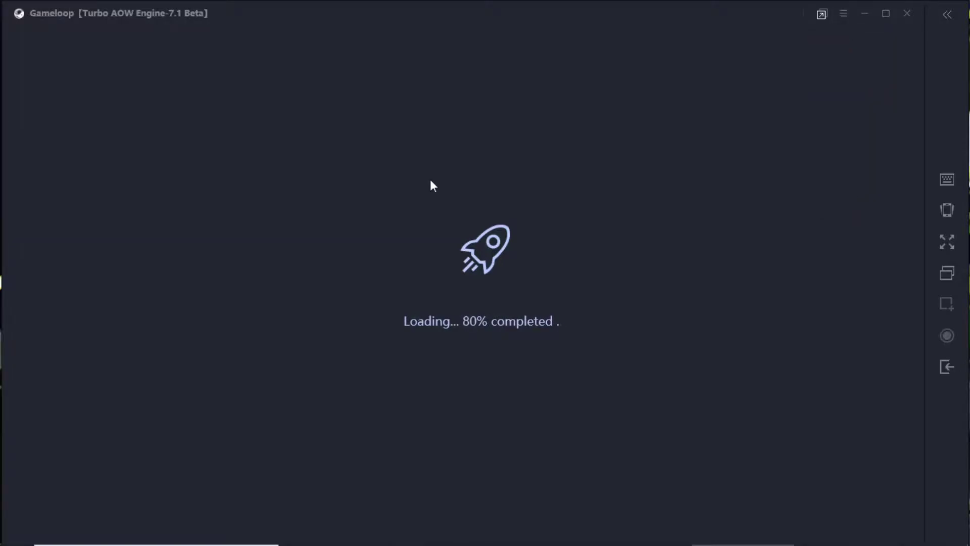
pyautogui.moveTo(636, 517)
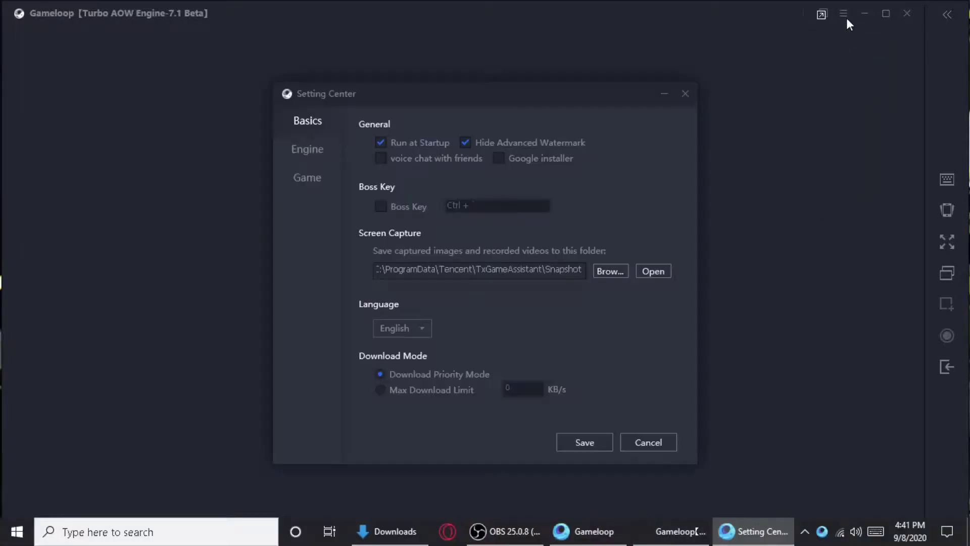
# Exit the loading emulator and review the PUBG MOBILE resolution, display quality and FPS options in the Setting Center without saving.
pyautogui.click(907, 14)
pyautogui.click(503, 302)
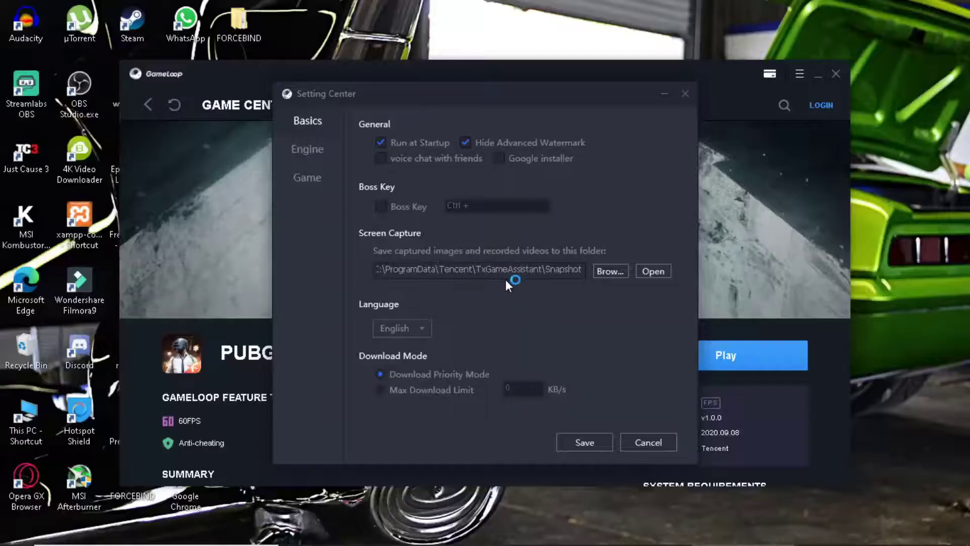
pyautogui.click(307, 175)
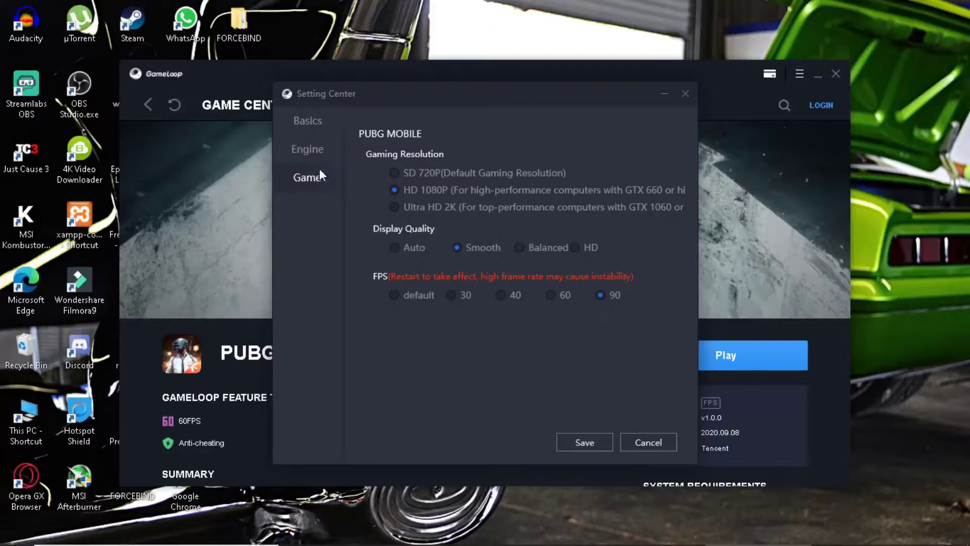
pyautogui.click(305, 160)
pyautogui.click(306, 174)
pyautogui.click(307, 121)
pyautogui.click(322, 176)
pyautogui.click(641, 442)
# View the PUBG MOBILE page among GameLoop's installed games and minimise GameLoop.
pyautogui.rightClick(471, 87)
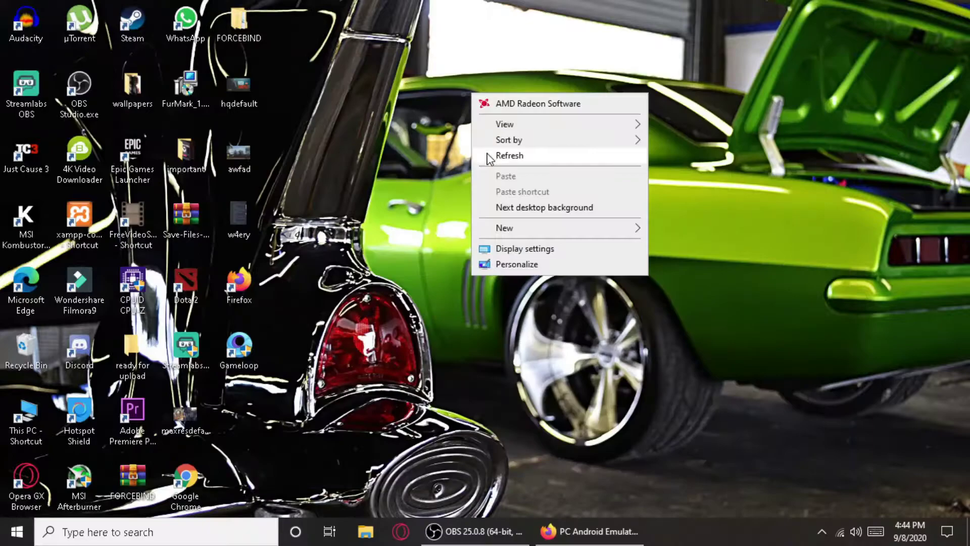
pyautogui.click(488, 156)
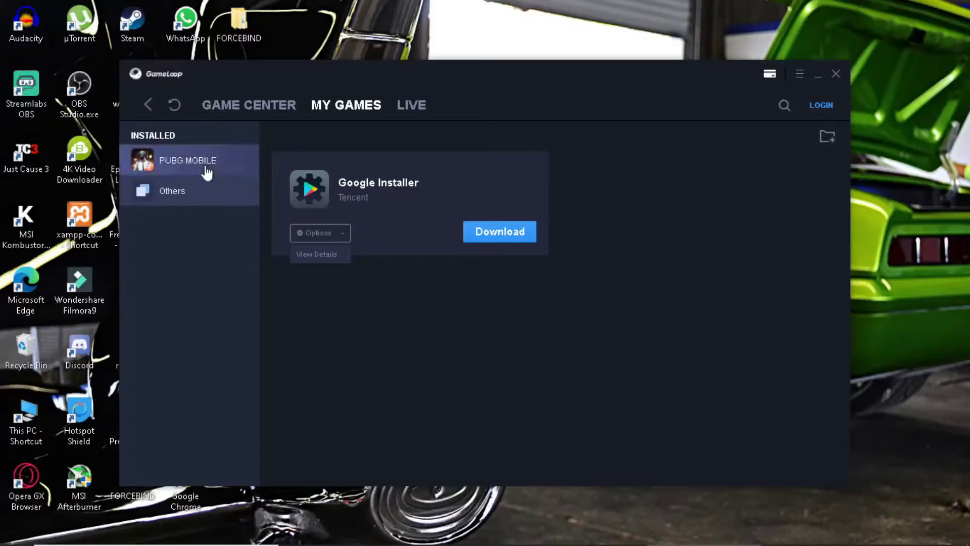
pyautogui.click(204, 165)
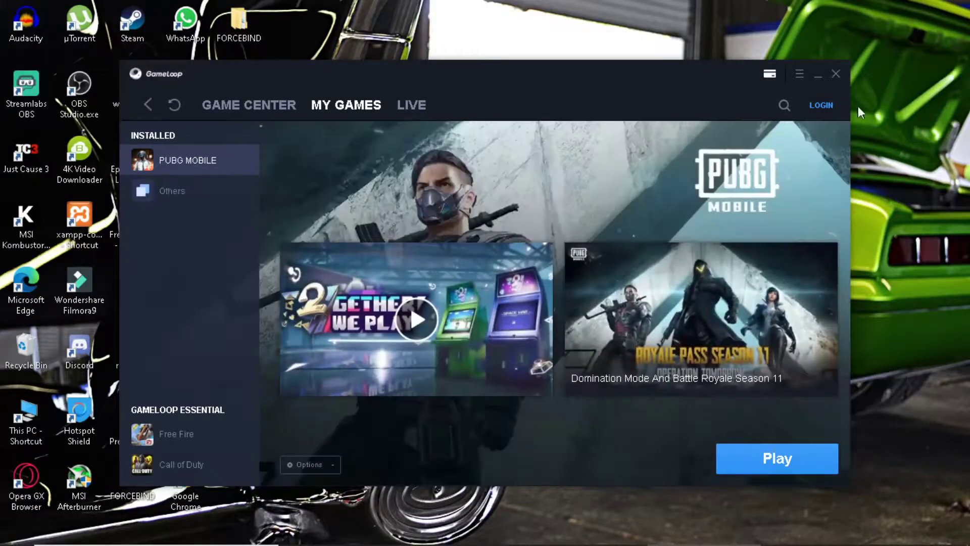
pyautogui.click(819, 79)
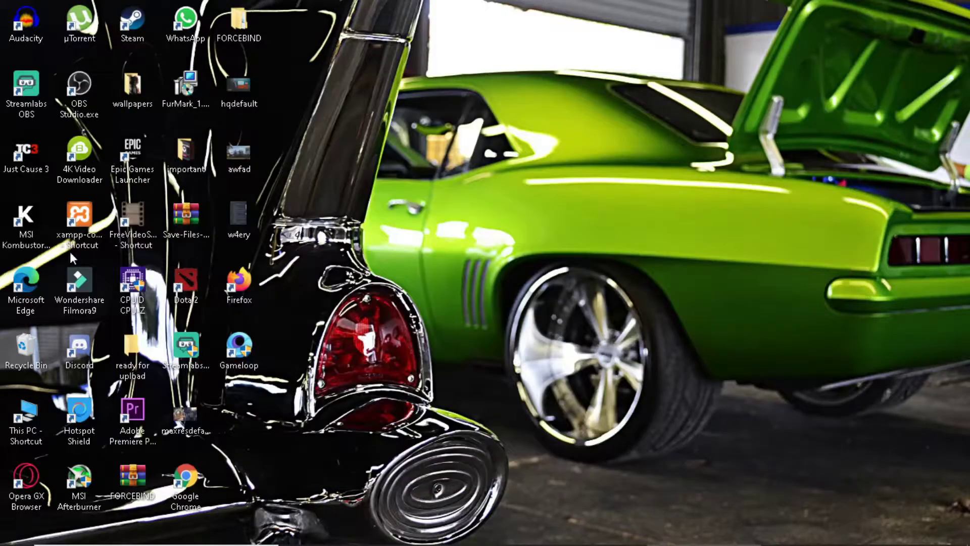
# Look at the folders on Local Disk (D:) and return to the desktop.
pyautogui.doubleClick(48, 404)
pyautogui.doubleClick(394, 211)
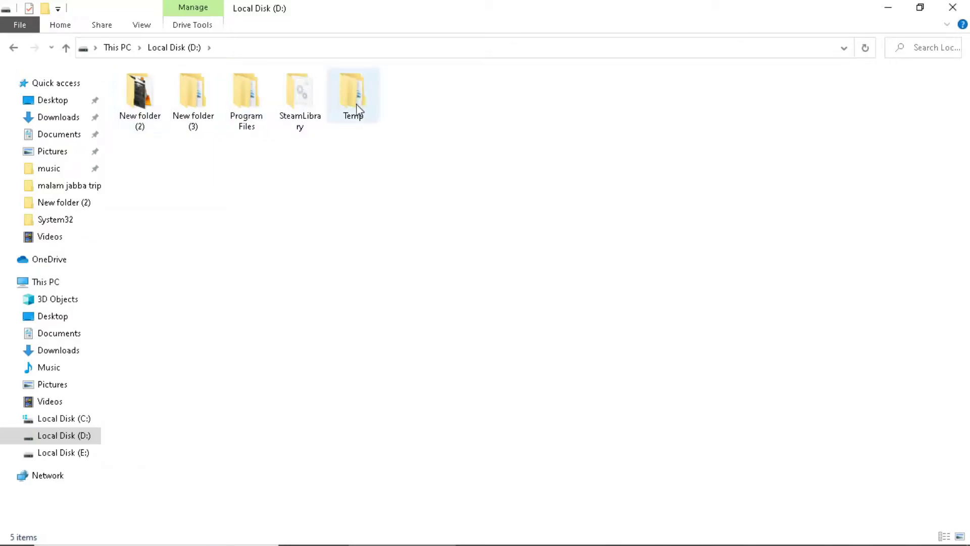
pyautogui.click(12, 47)
pyautogui.click(14, 48)
pyautogui.rightClick(749, 375)
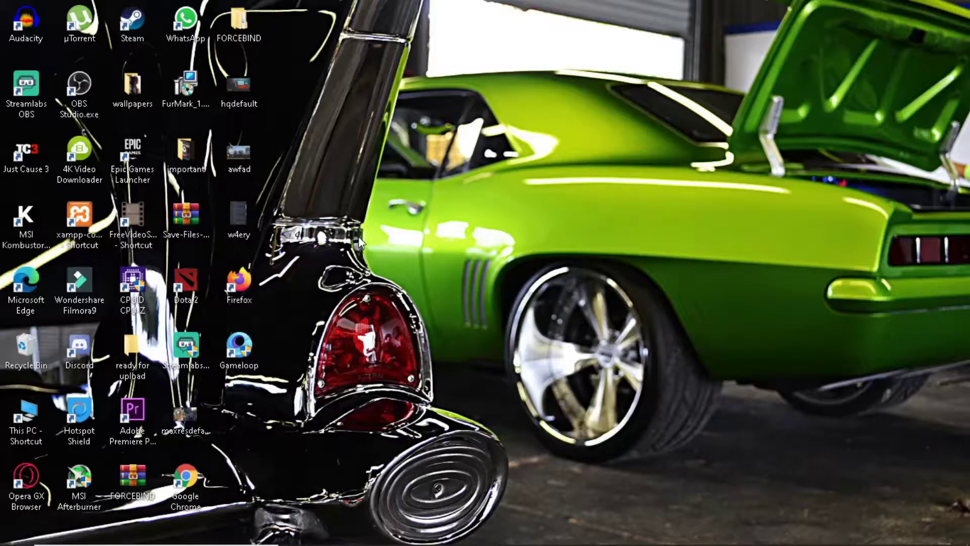
# Switch to Firefox, go to gameloop.fun and decline making Firefox the default browser.
pyautogui.doubleClick(244, 286)
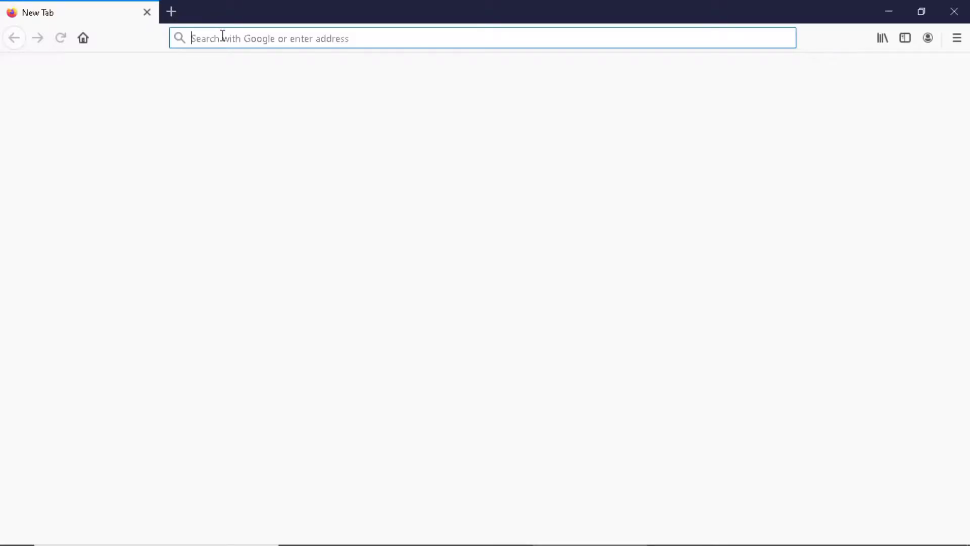
pyautogui.write('gameloop.fun/')
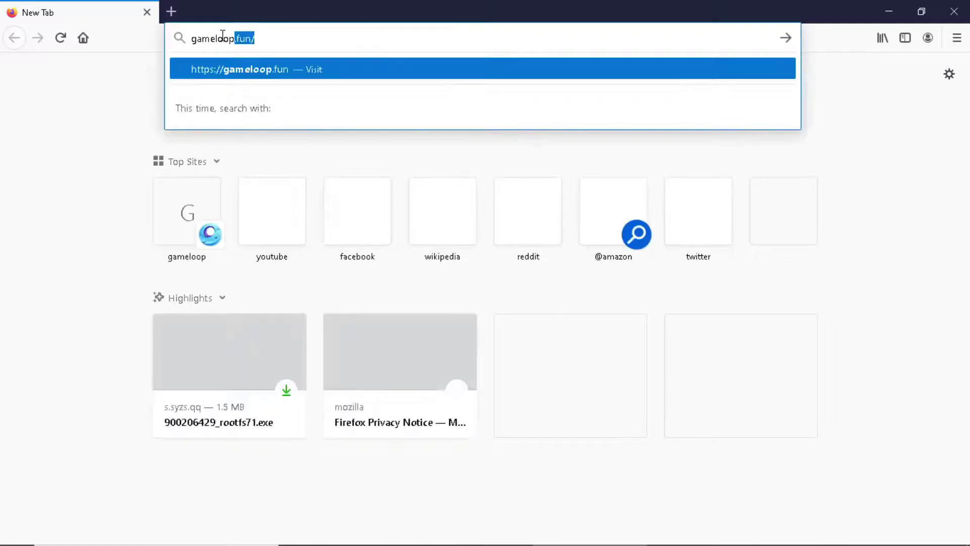
pyautogui.press('Return')
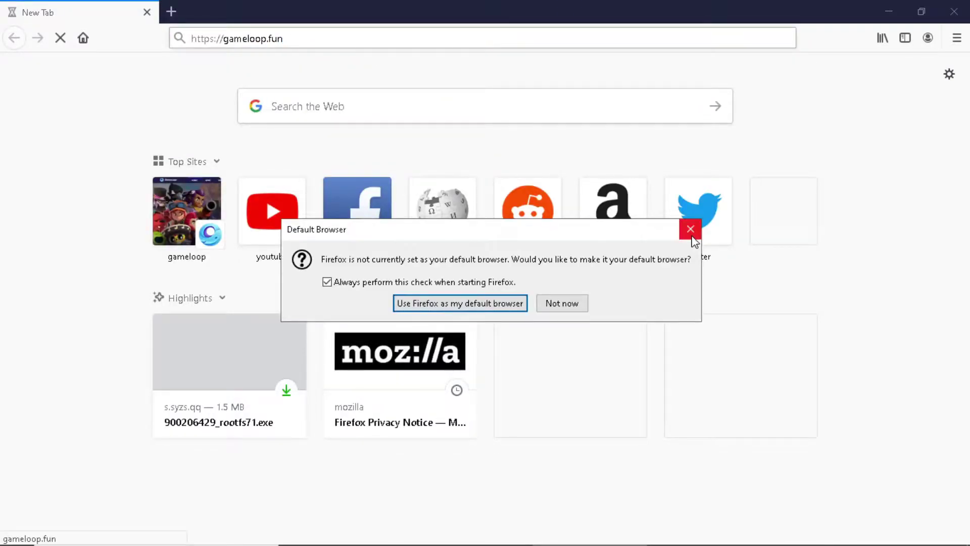
pyautogui.click(555, 297)
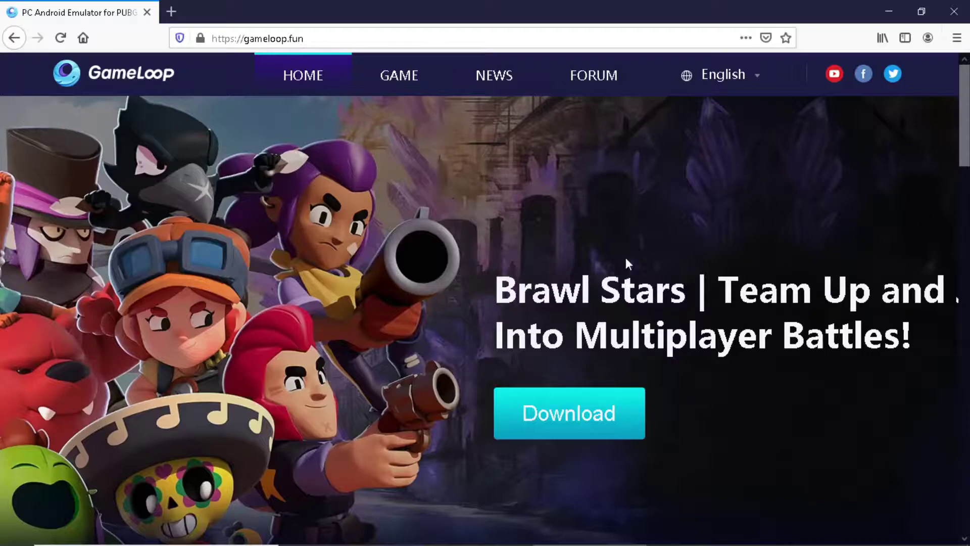
# Open the site's English home page and check which installer file the banner's download offers, without saving it.
pyautogui.click(331, 73)
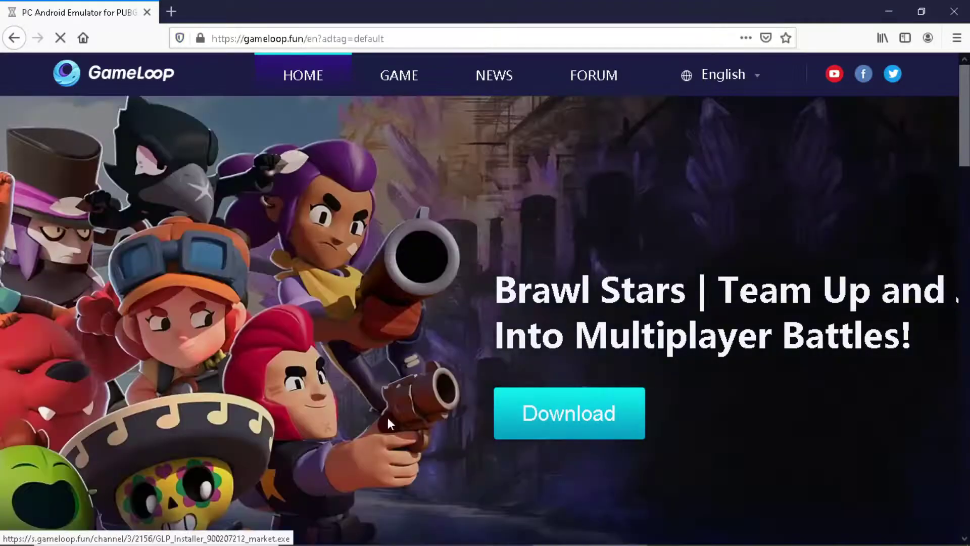
pyautogui.scroll(-2, 665, 384)
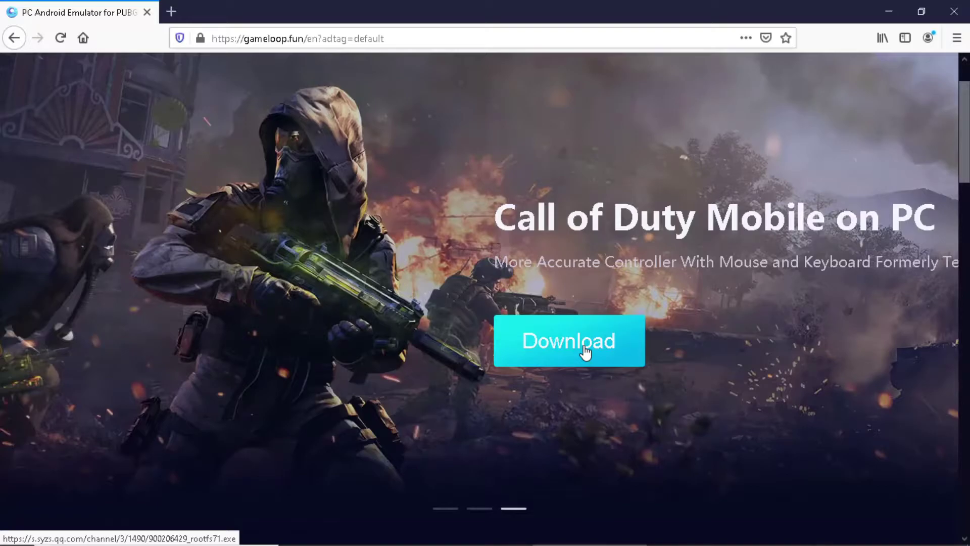
pyautogui.click(586, 352)
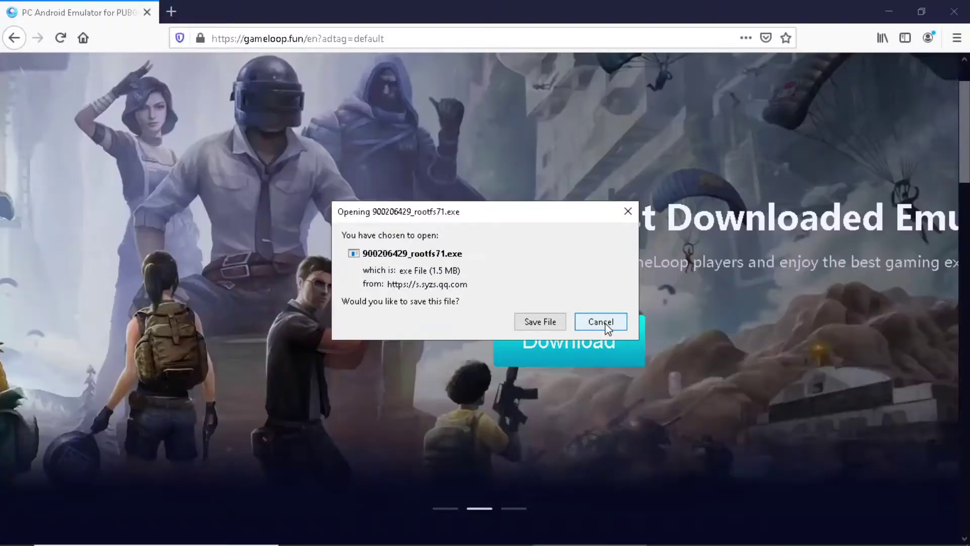
pyautogui.click(606, 323)
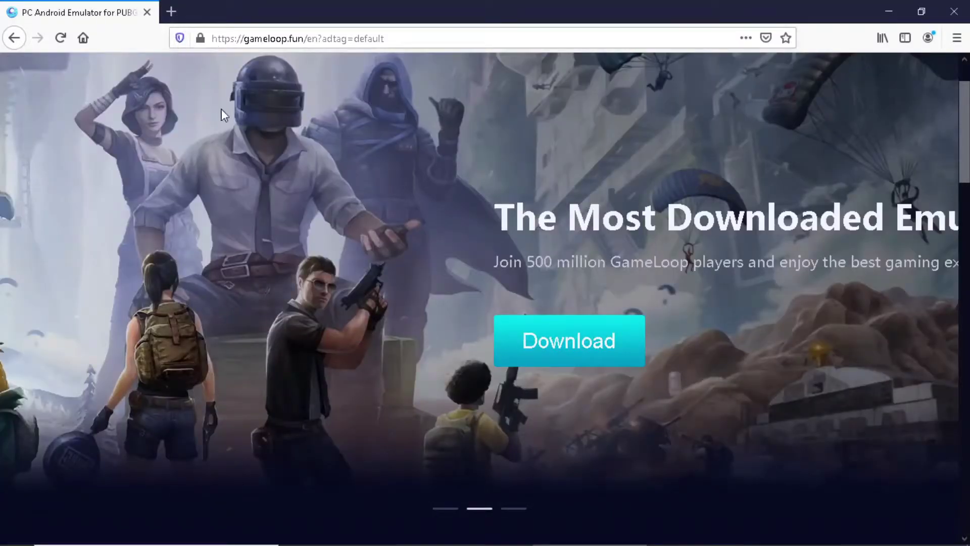
# Reload the gameloop.fun home page repeatedly and check each time which installer file the banner's download offers, without saving it.
pyautogui.press('F5')
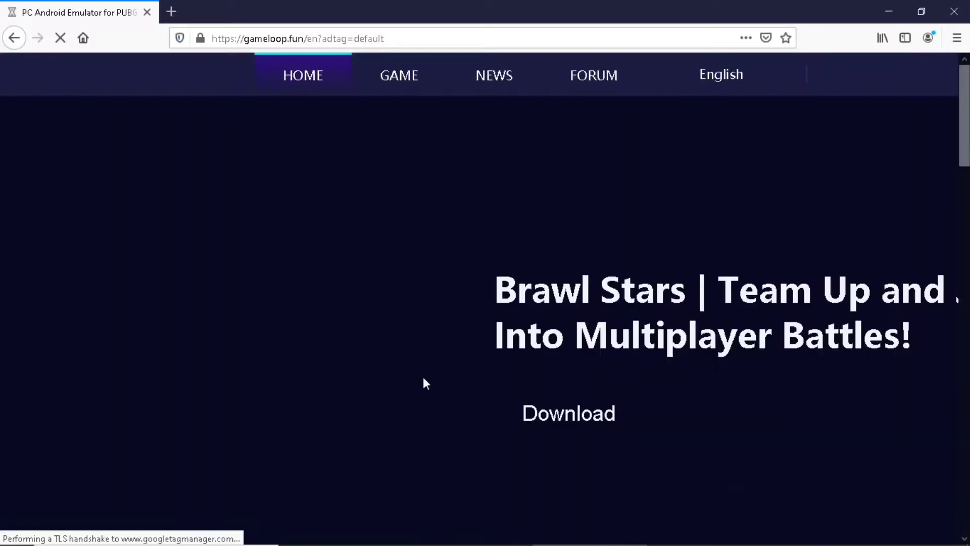
pyautogui.scroll(-2, 375, 339)
pyautogui.scroll(2, 532, 247)
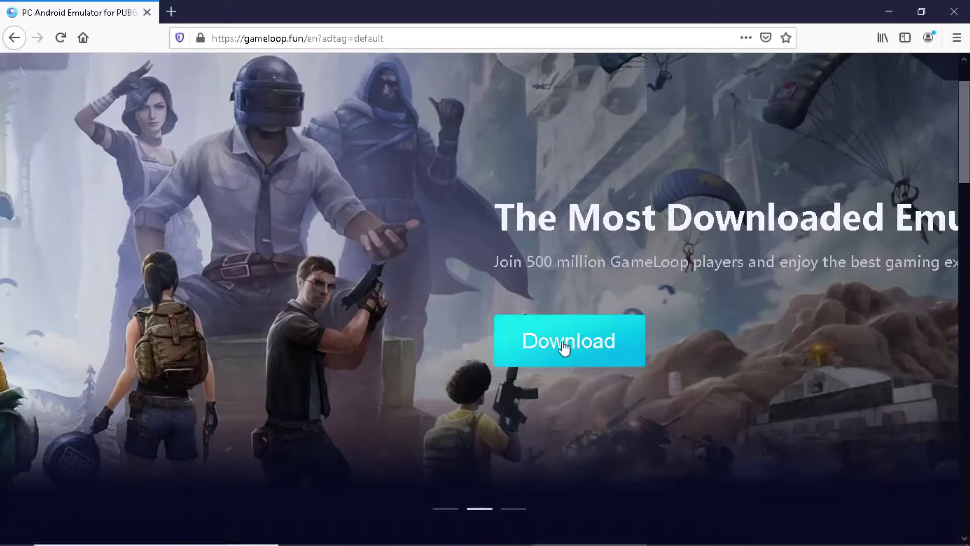
pyautogui.click(584, 348)
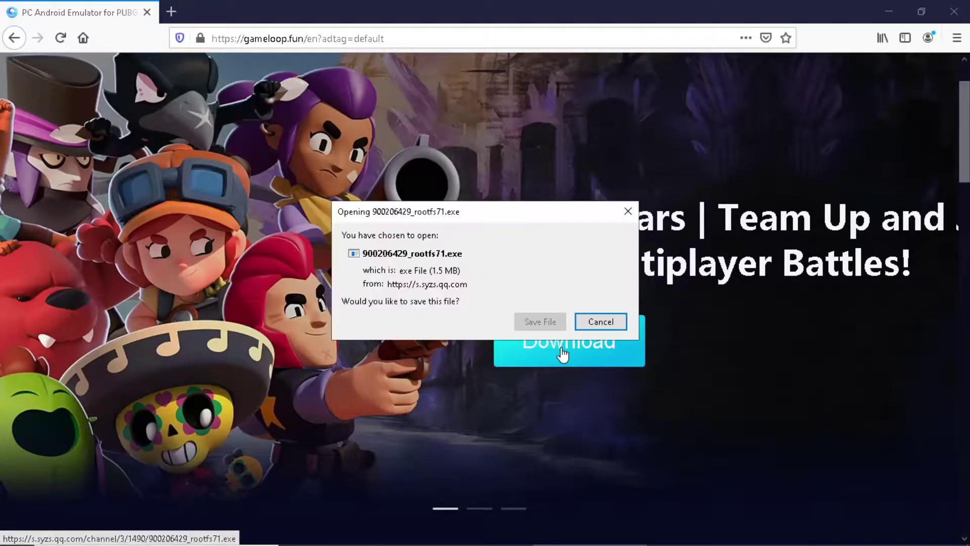
pyautogui.click(618, 319)
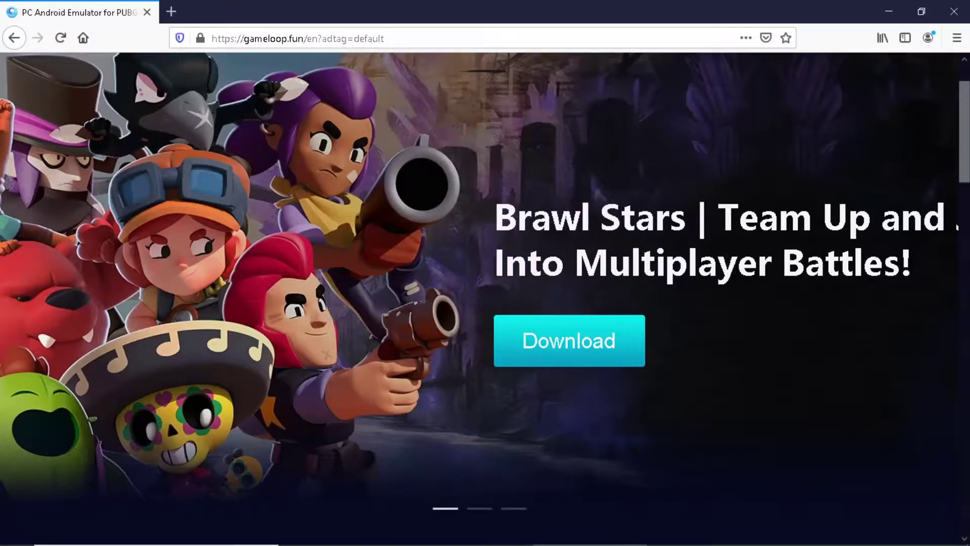
pyautogui.click(59, 43)
pyautogui.click(61, 38)
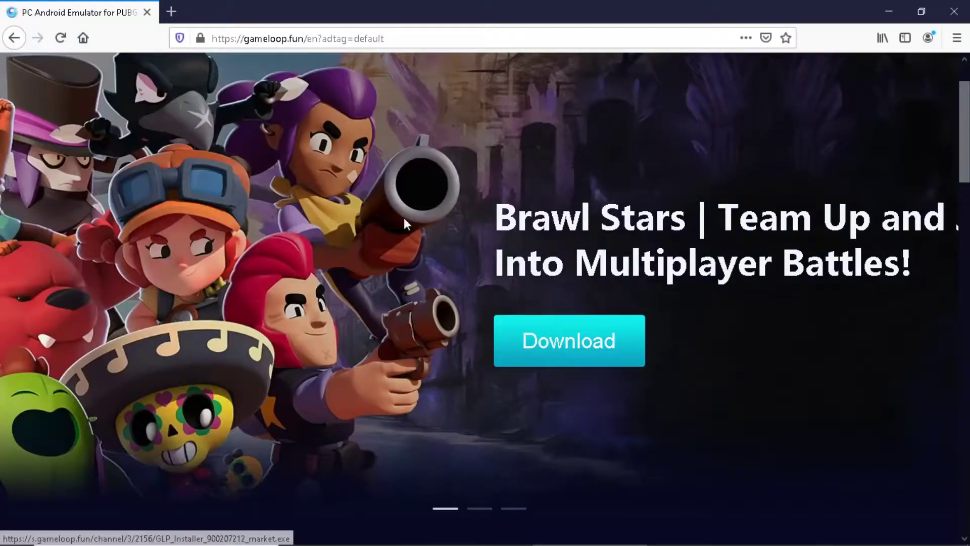
pyautogui.click(585, 345)
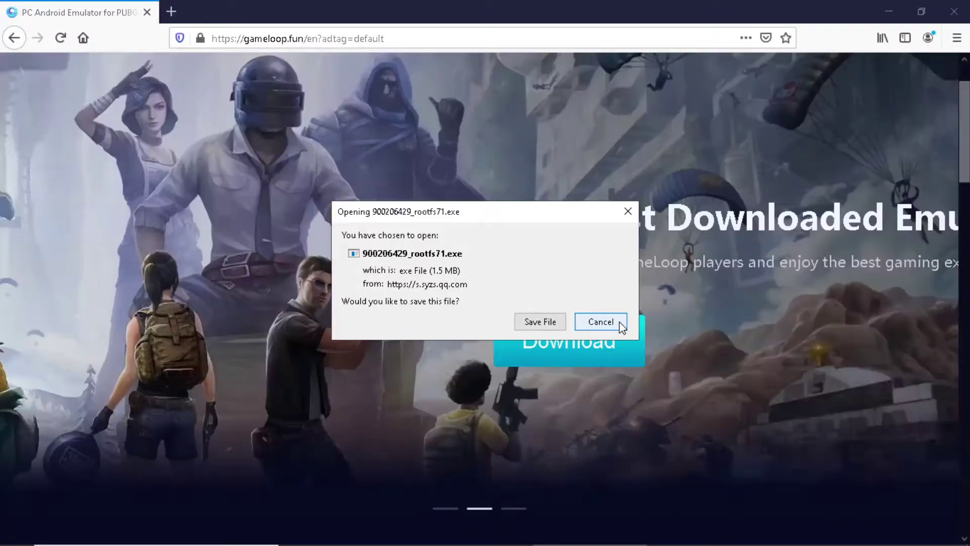
pyautogui.click(610, 324)
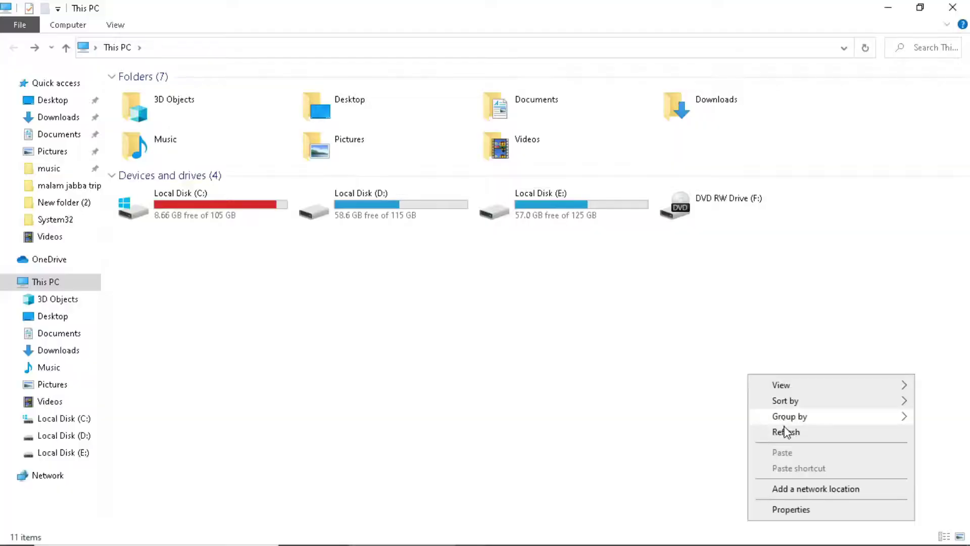
pyautogui.click(784, 431)
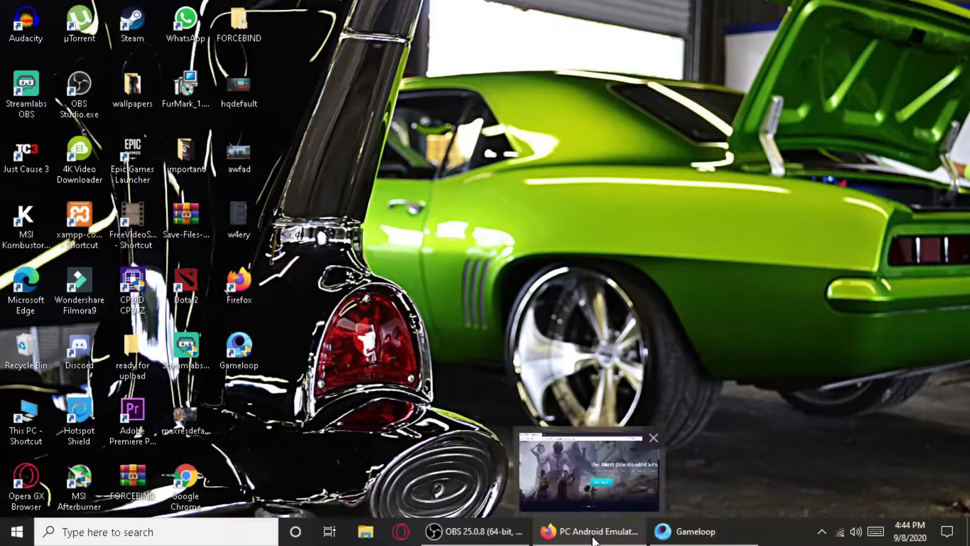
pyautogui.click(600, 490)
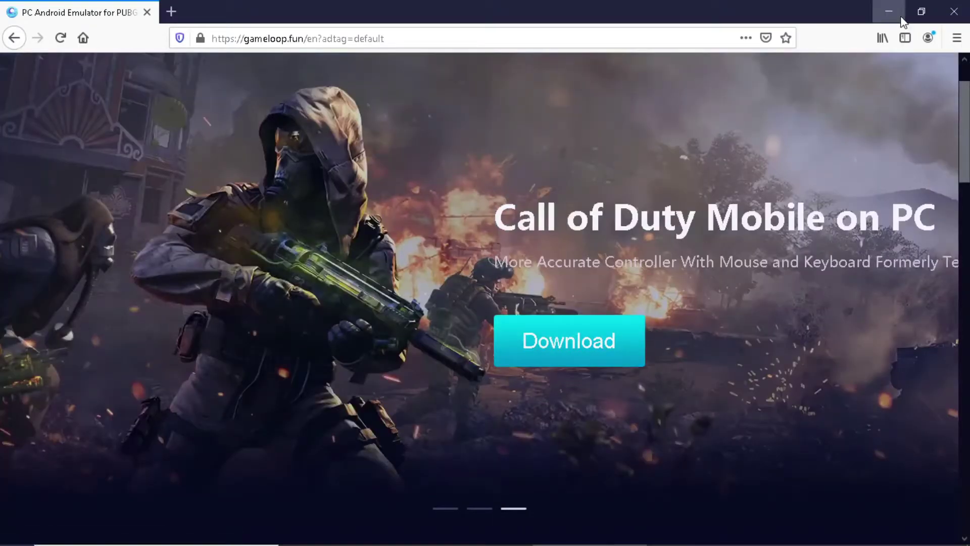
pyautogui.click(888, 13)
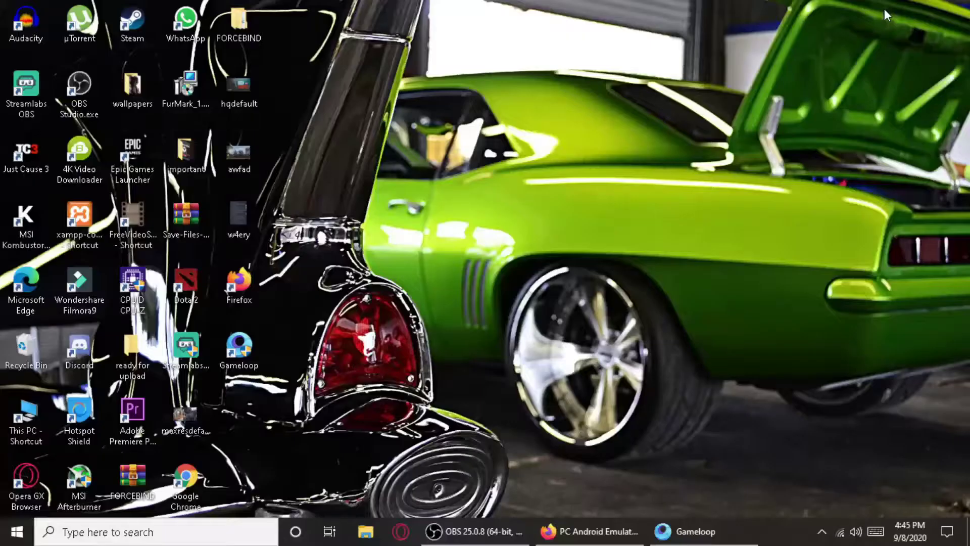
# Open the Downloads folder from This PC, look through the GameLoop installer files and close the window.
pyautogui.doubleClick(20, 416)
pyautogui.click(55, 117)
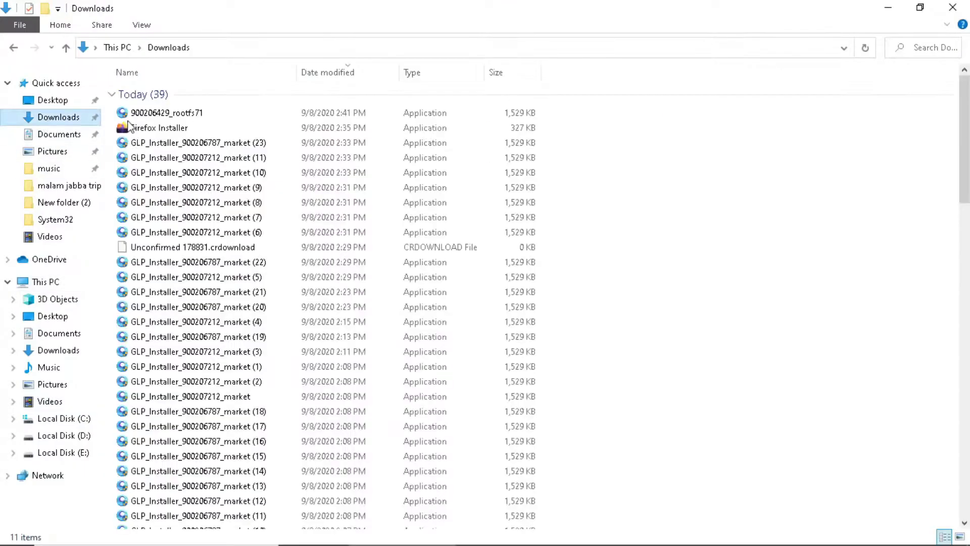
pyautogui.scroll(-1, 344, 157)
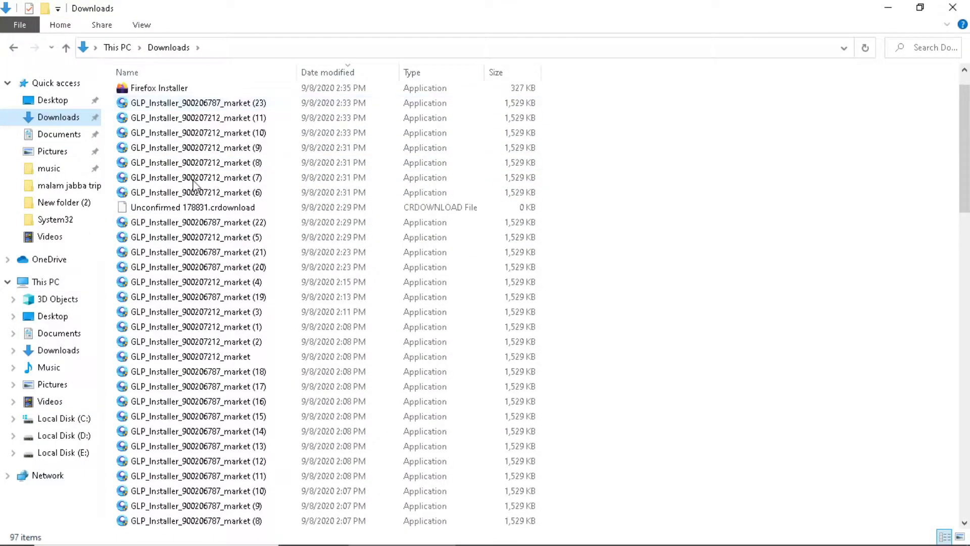
pyautogui.scroll(1, 172, 127)
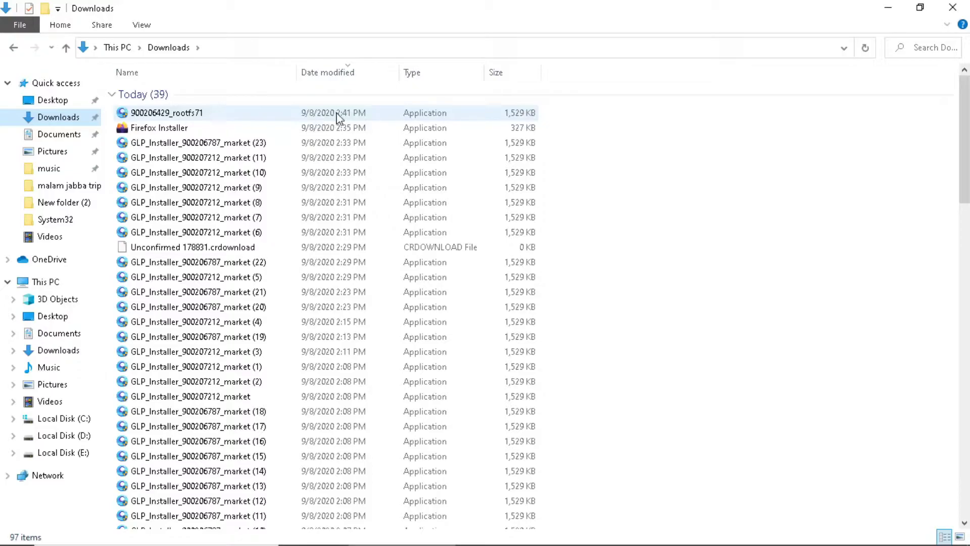
pyautogui.scroll(-3, 232, 217)
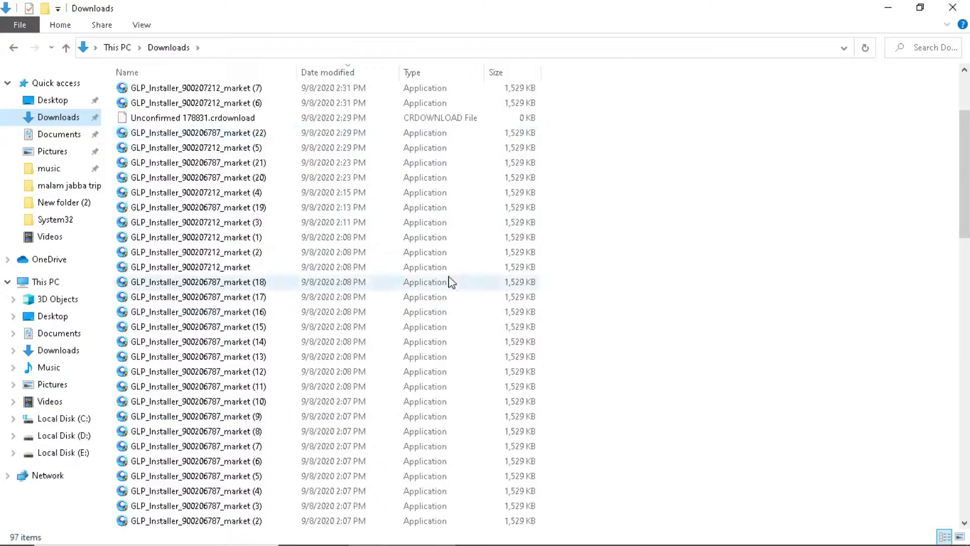
pyautogui.scroll(1, 479, 240)
pyautogui.scroll(2, 479, 240)
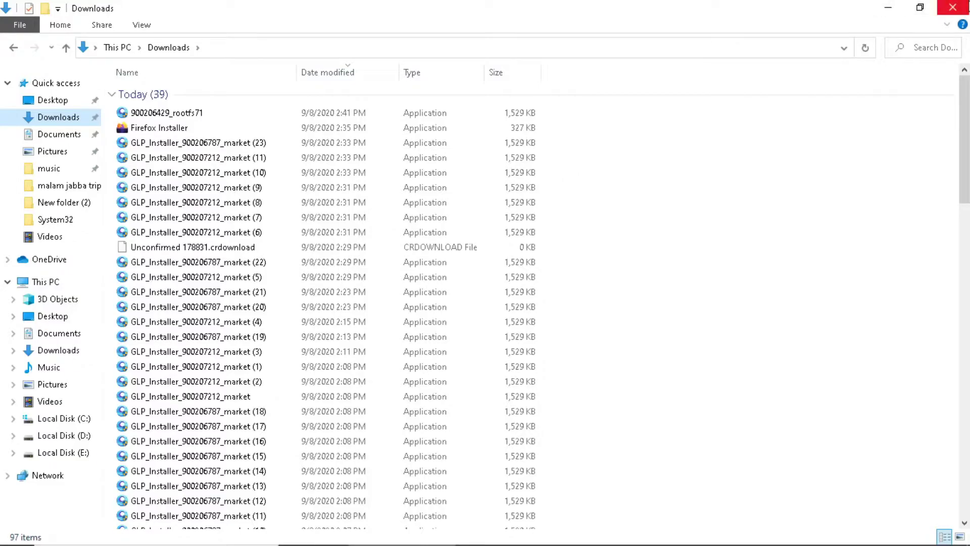
pyautogui.click(952, 7)
# Launch PUBG MOBILE from GameLoop's installed games and close the launcher window.
pyautogui.rightClick(630, 66)
pyautogui.click(671, 126)
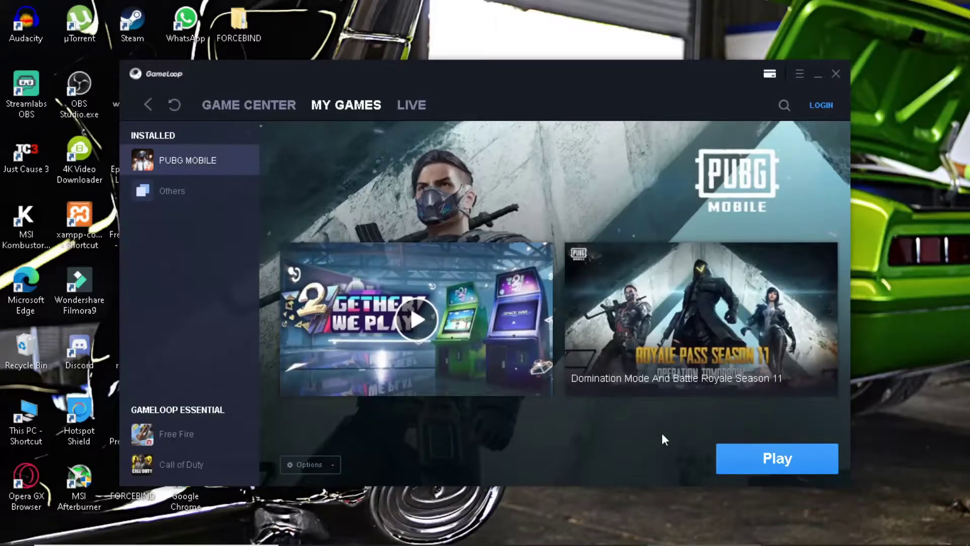
pyautogui.click(778, 473)
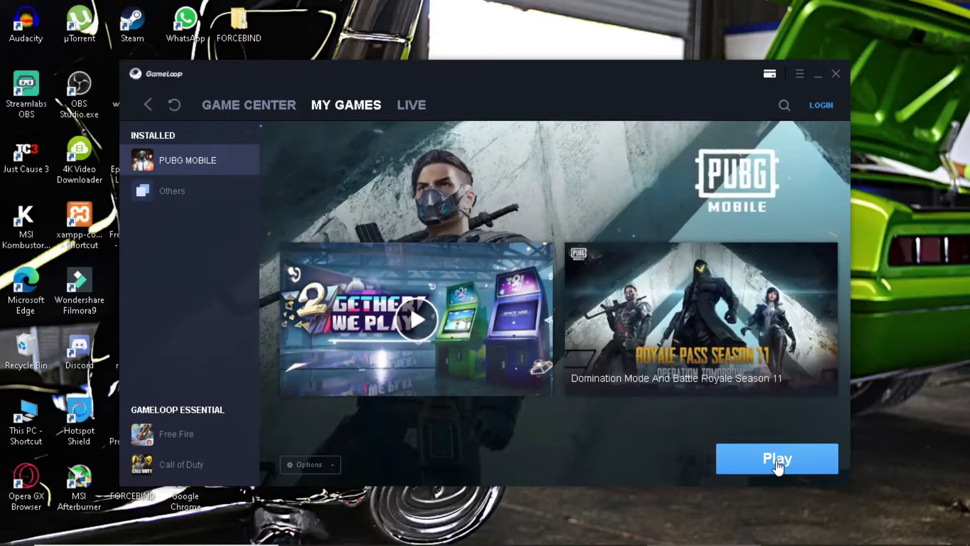
pyautogui.click(836, 75)
pyautogui.rightClick(547, 180)
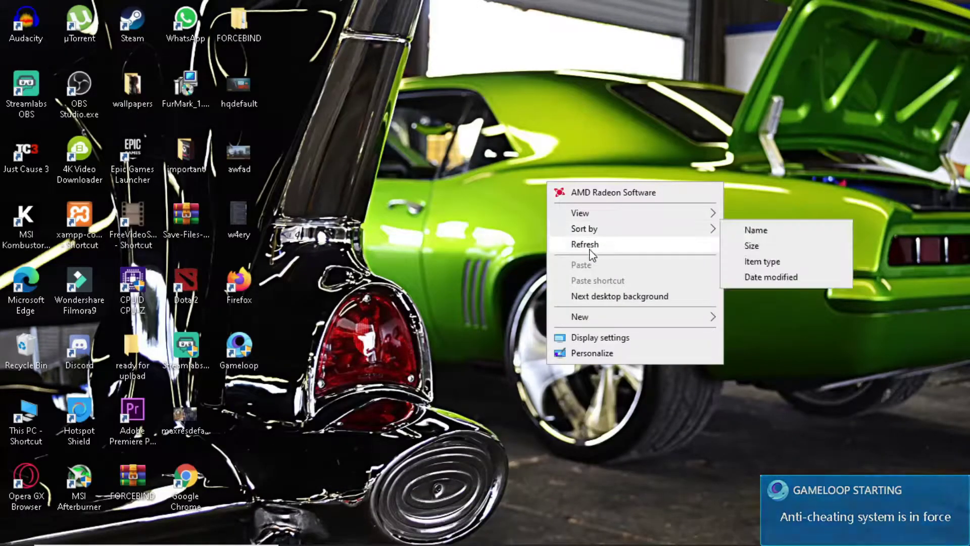
pyautogui.click(584, 244)
pyautogui.click(589, 530)
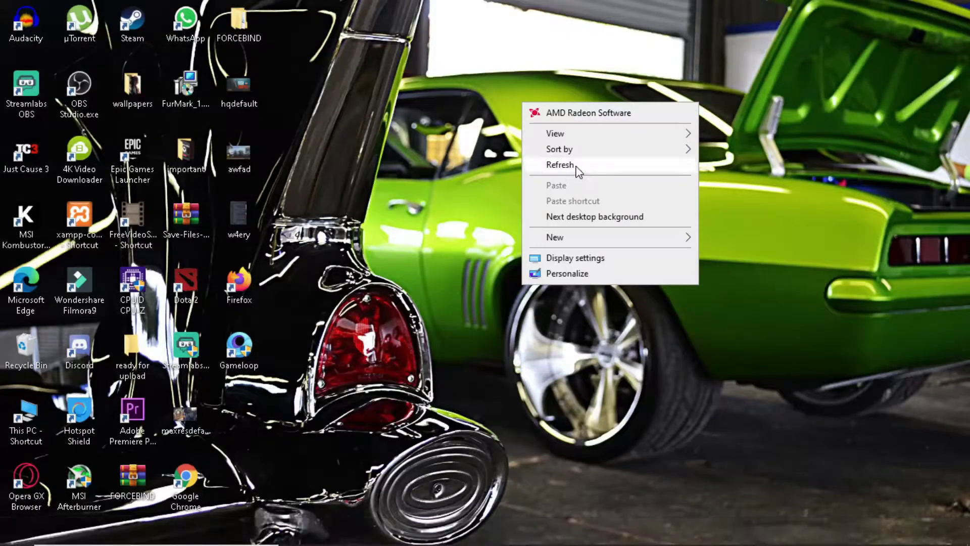
pyautogui.rightClick(576, 167)
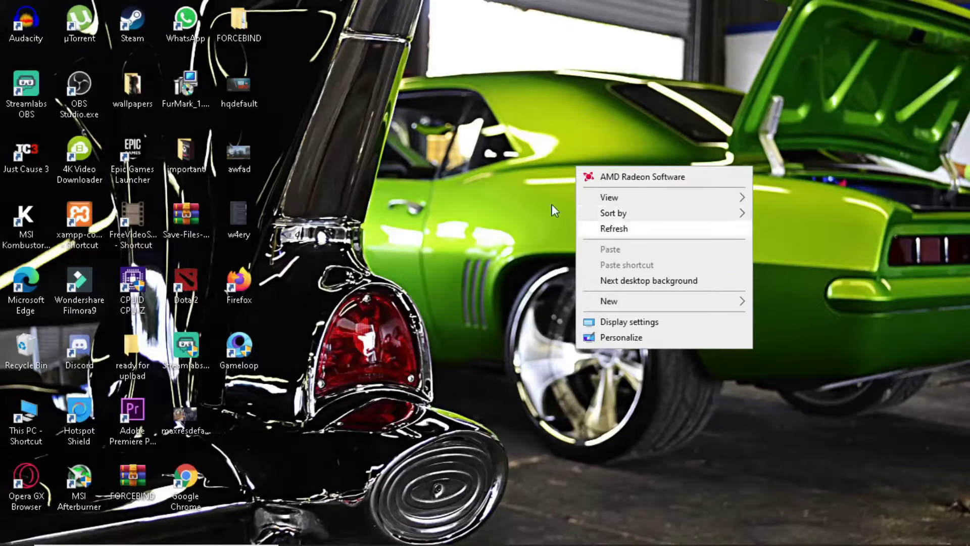
pyautogui.click(609, 230)
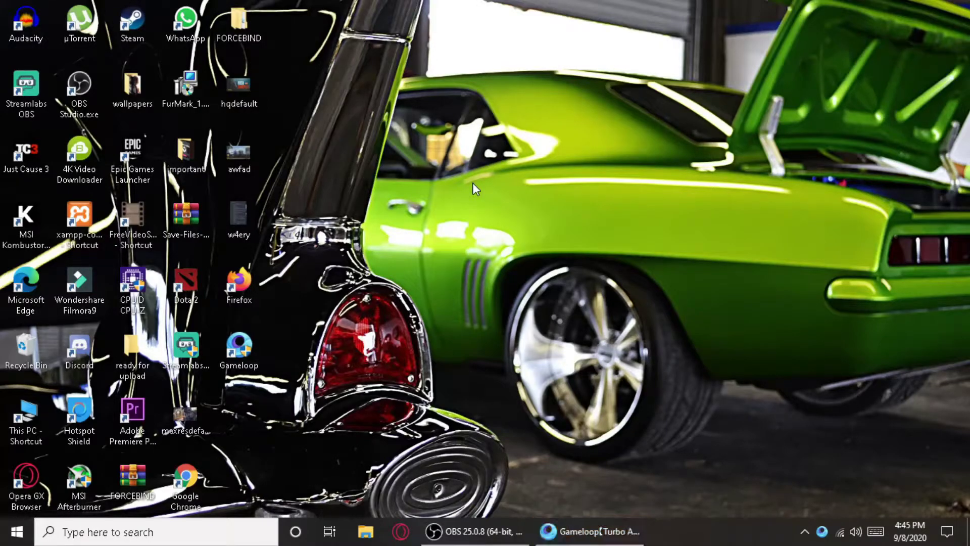
# Switch to the emulator window, view the PUBG MOBILE resolution, display quality and FPS options in its Setting Center, and close the dialog.
pyautogui.click(586, 531)
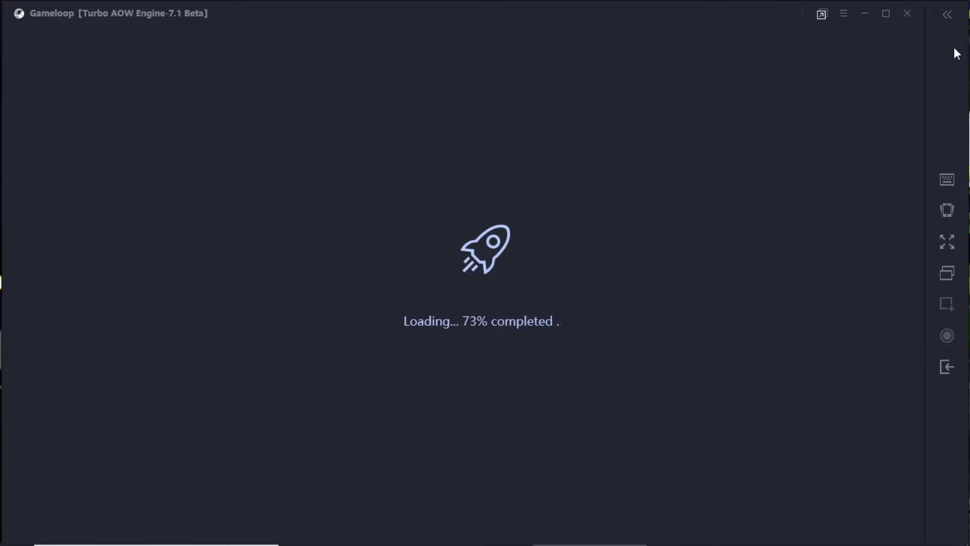
pyautogui.click(843, 13)
pyautogui.click(839, 184)
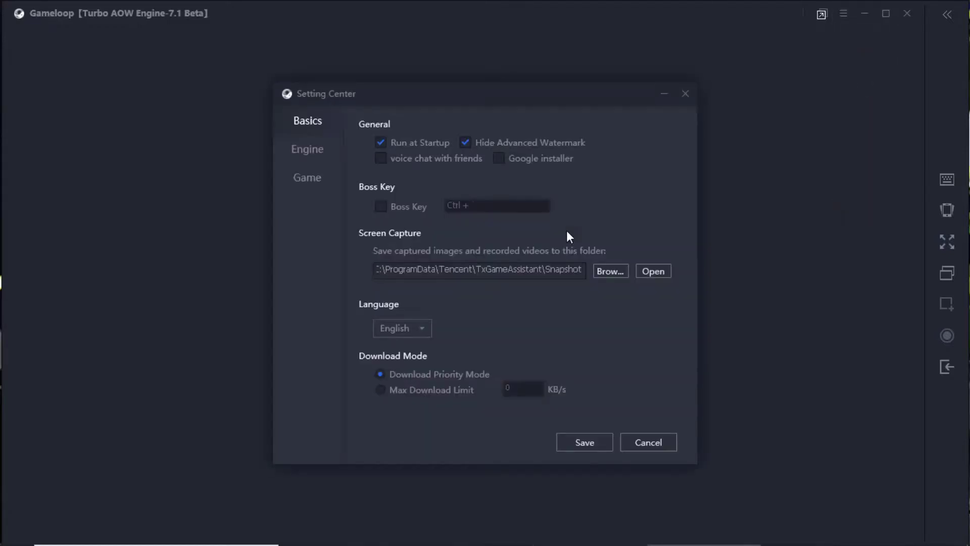
pyautogui.click(327, 185)
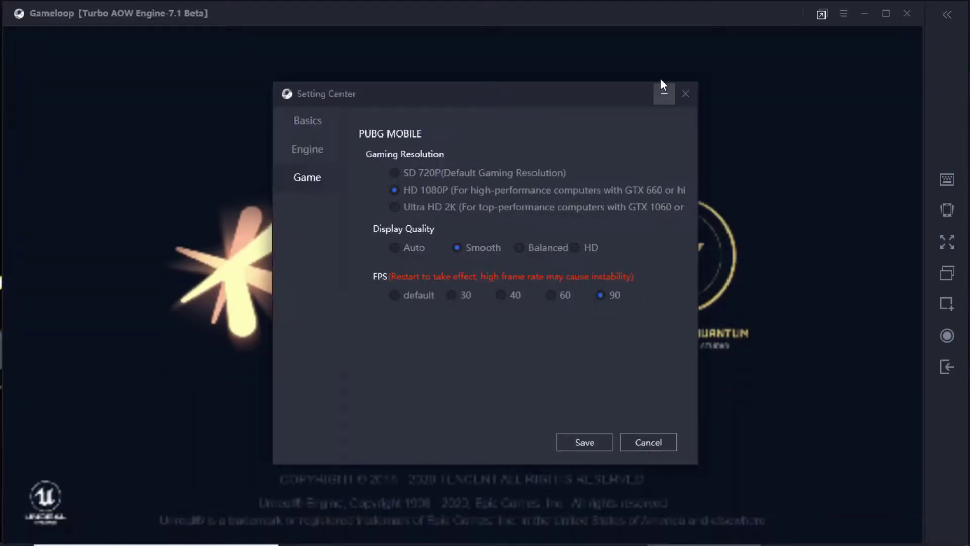
pyautogui.click(684, 93)
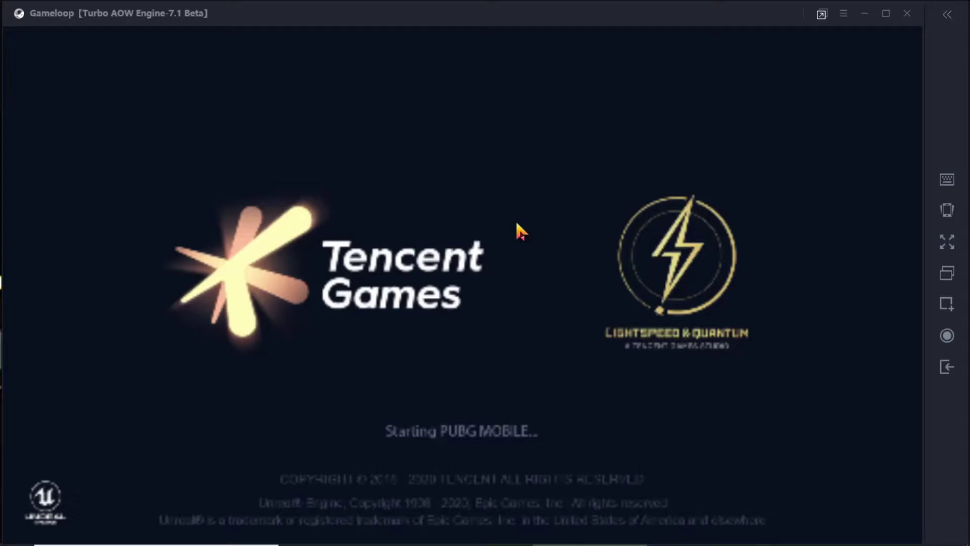
# Make the emulator full screen and examine the quality and frame rate options in the game's Graphics settings.
pyautogui.press('F11')
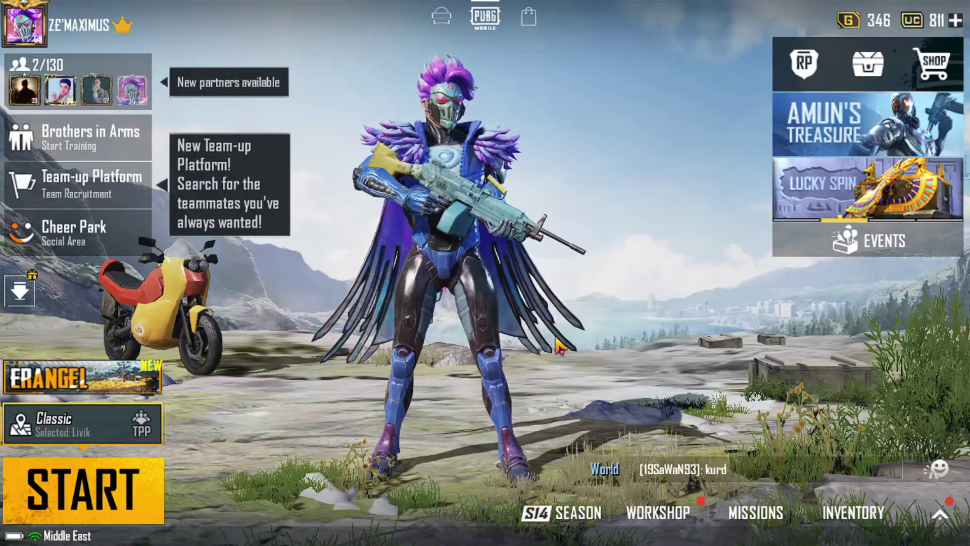
pyautogui.click(939, 512)
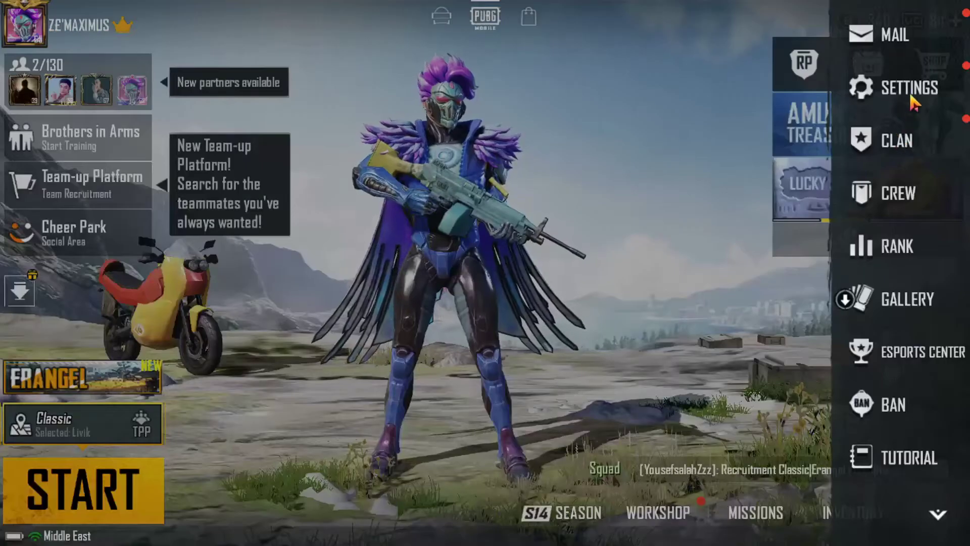
pyautogui.click(908, 98)
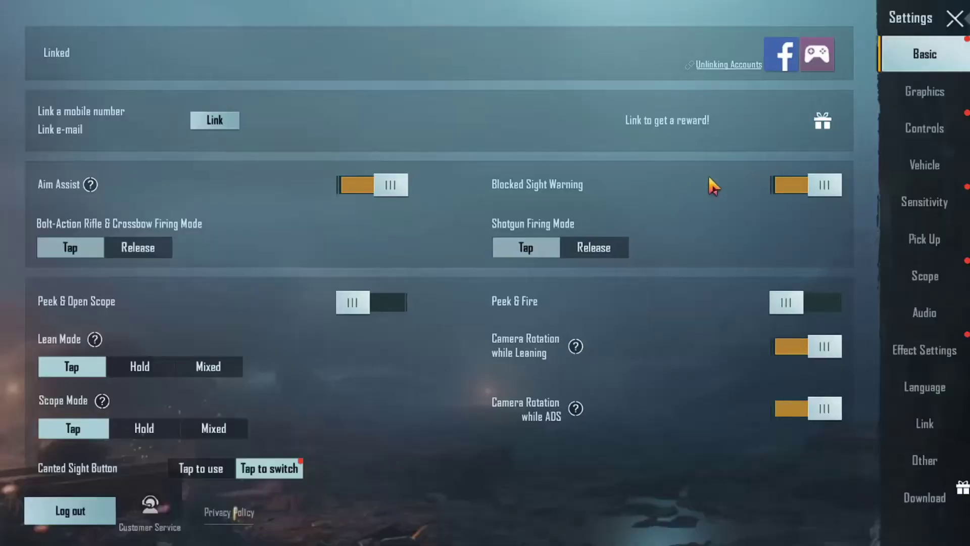
pyautogui.click(934, 92)
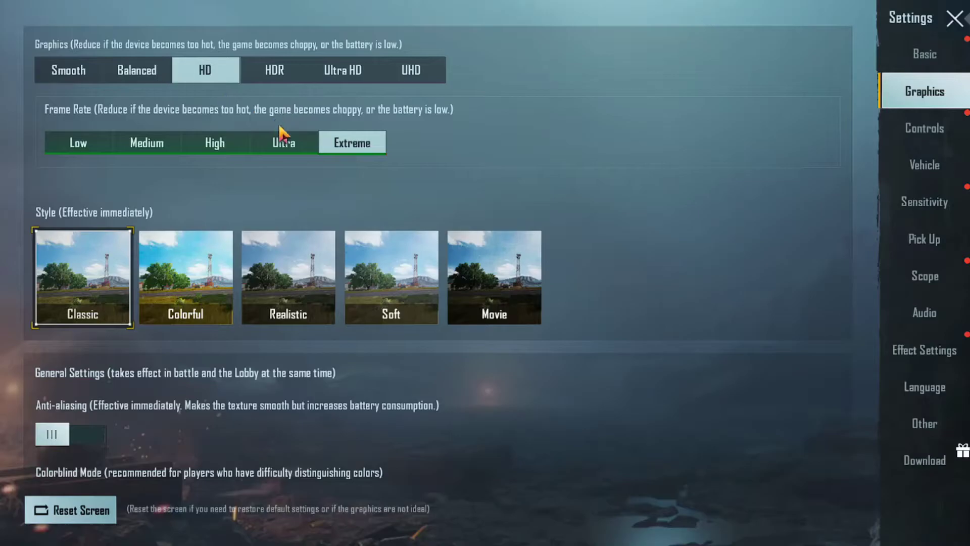
pyautogui.click(955, 19)
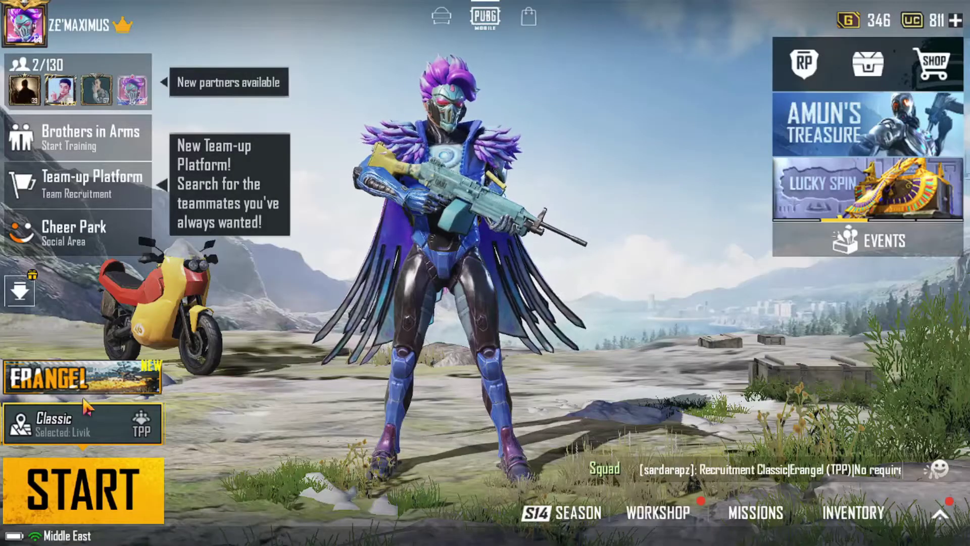
# Select the unranked Arena Training match in the Arena mode and start matchmaking.
pyautogui.click(83, 428)
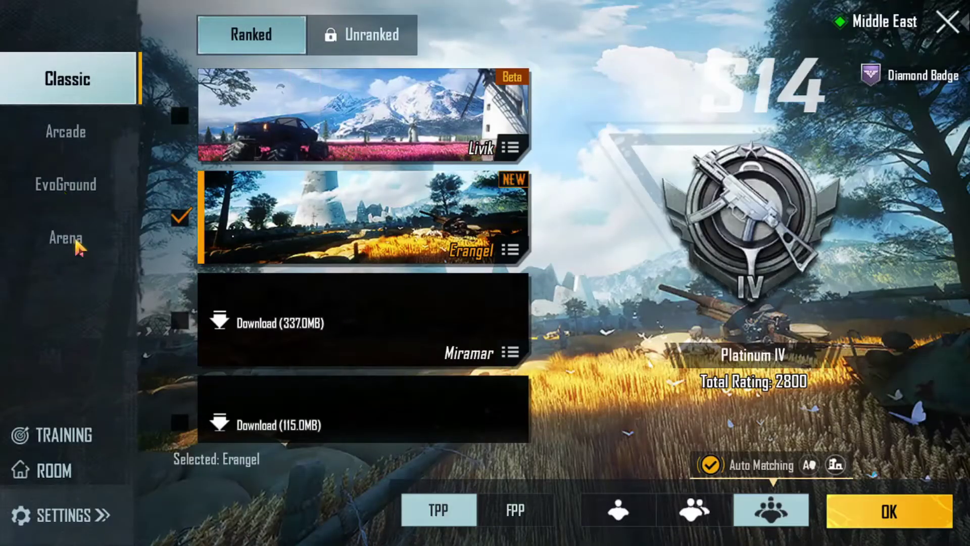
pyautogui.click(66, 241)
pyautogui.click(366, 35)
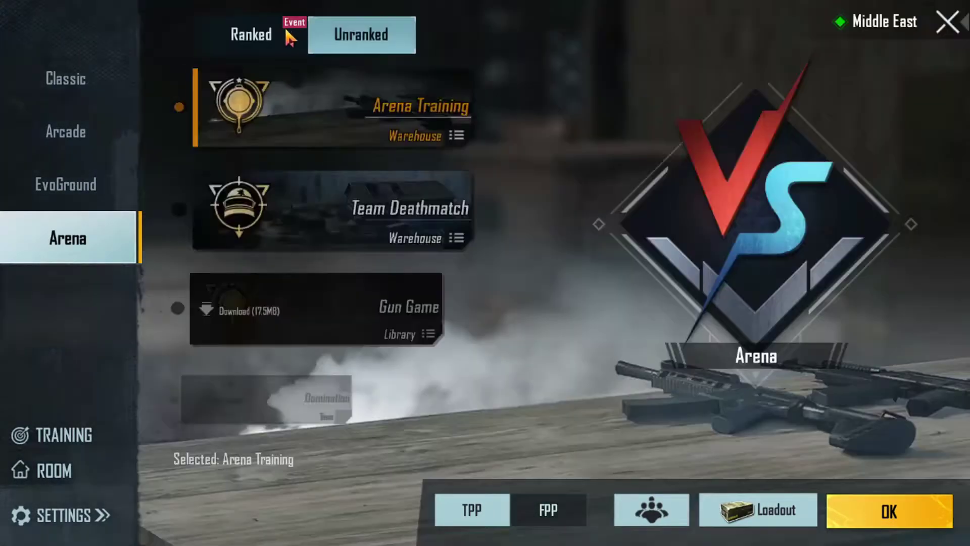
pyautogui.click(284, 213)
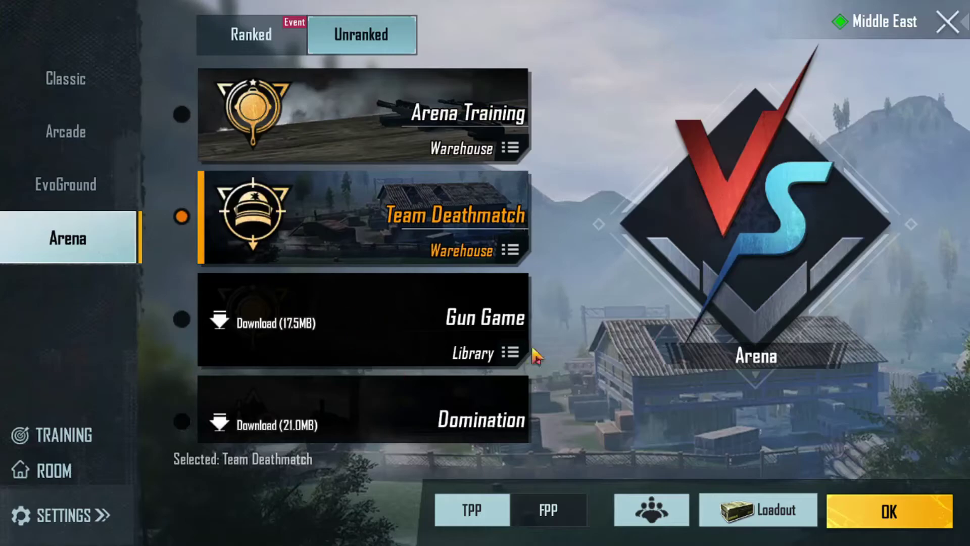
pyautogui.click(415, 146)
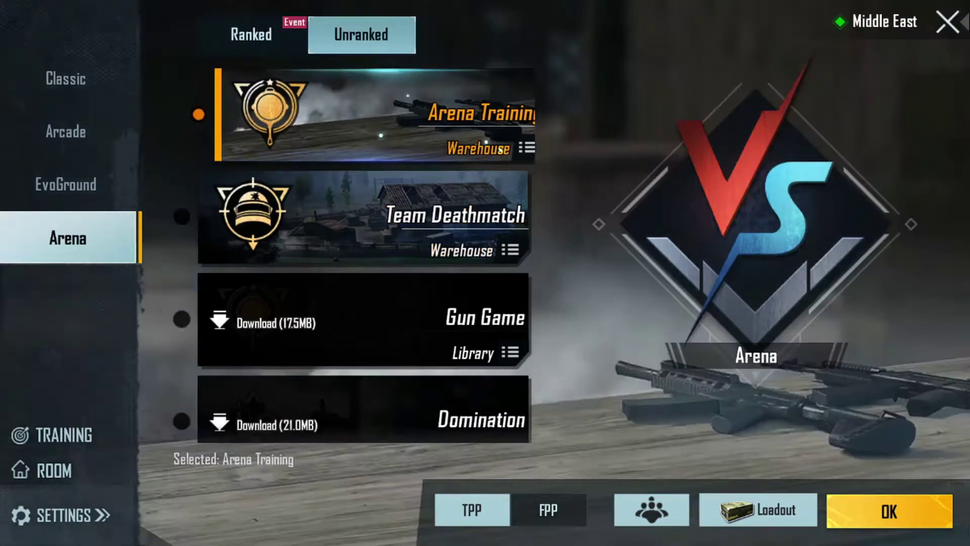
pyautogui.click(889, 510)
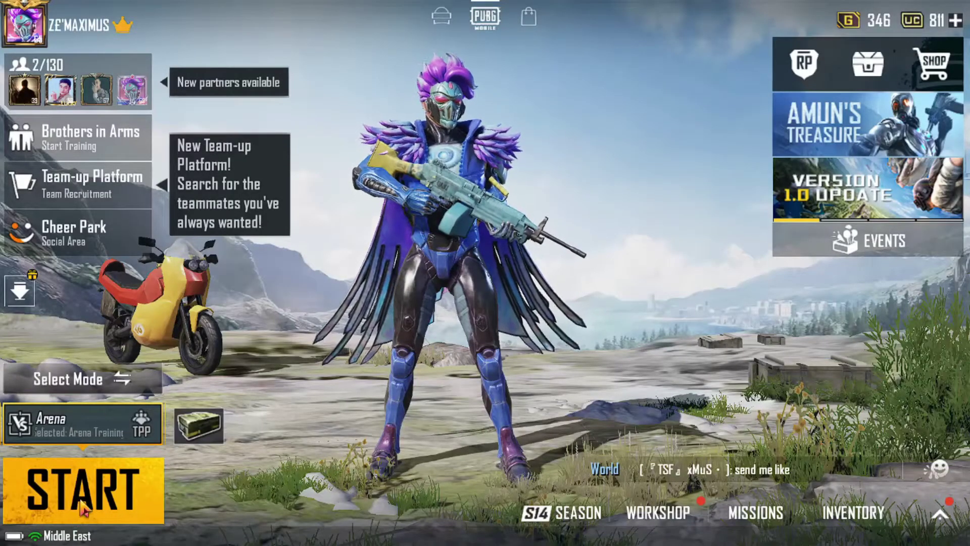
pyautogui.press('Return')
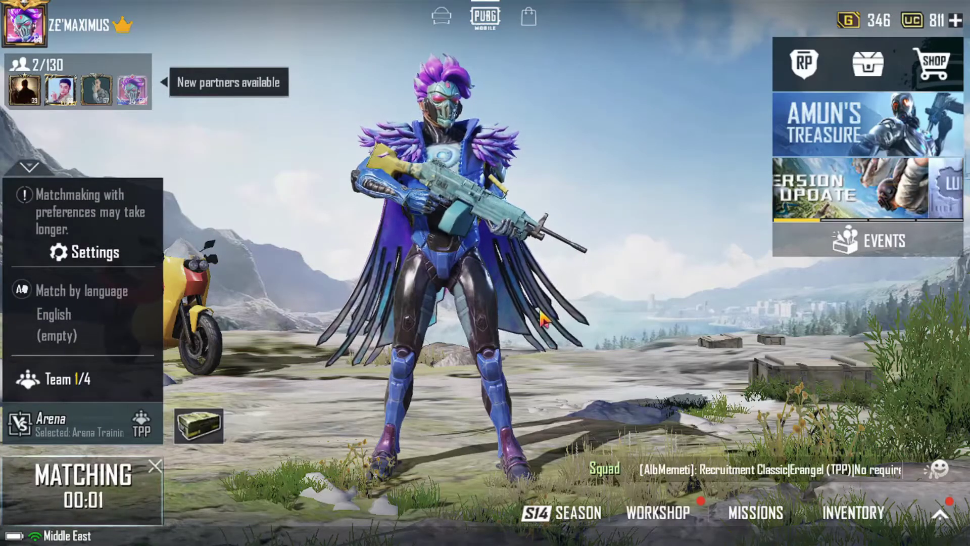